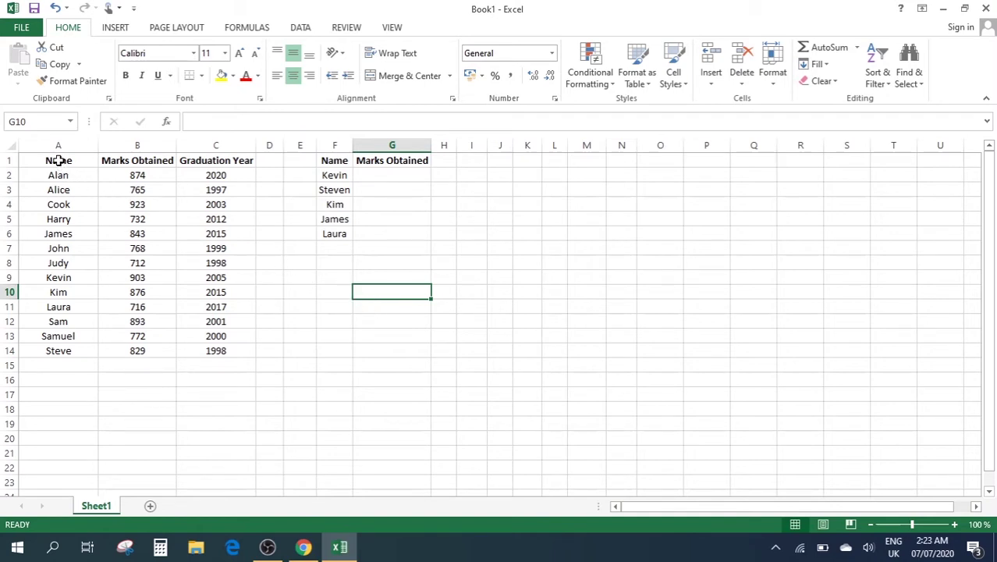
# Review the source table in A1:C14 and the lookup names in F2:F6.
pyautogui.moveTo(58, 160); pyautogui.dragTo(223, 343)
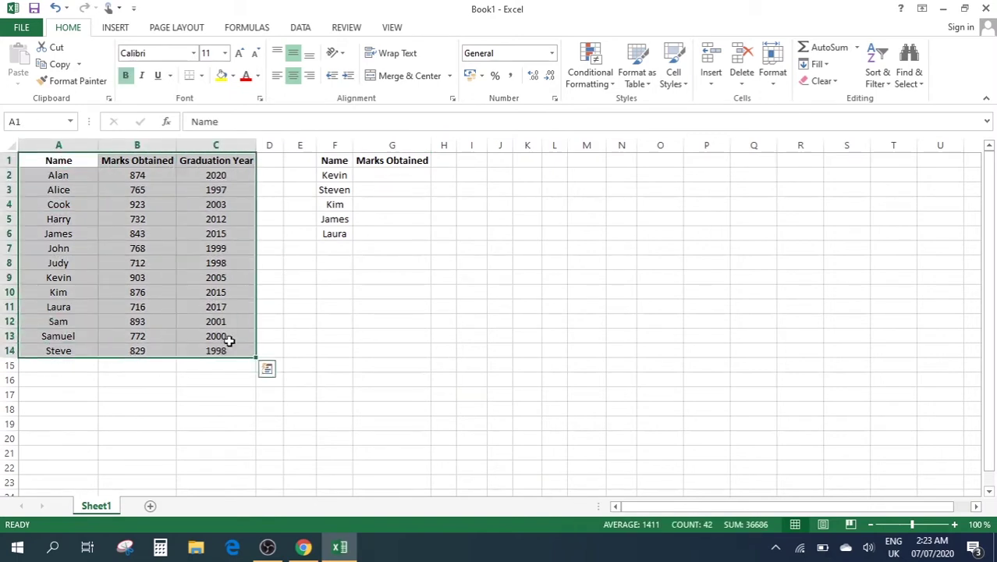
pyautogui.click(310, 307)
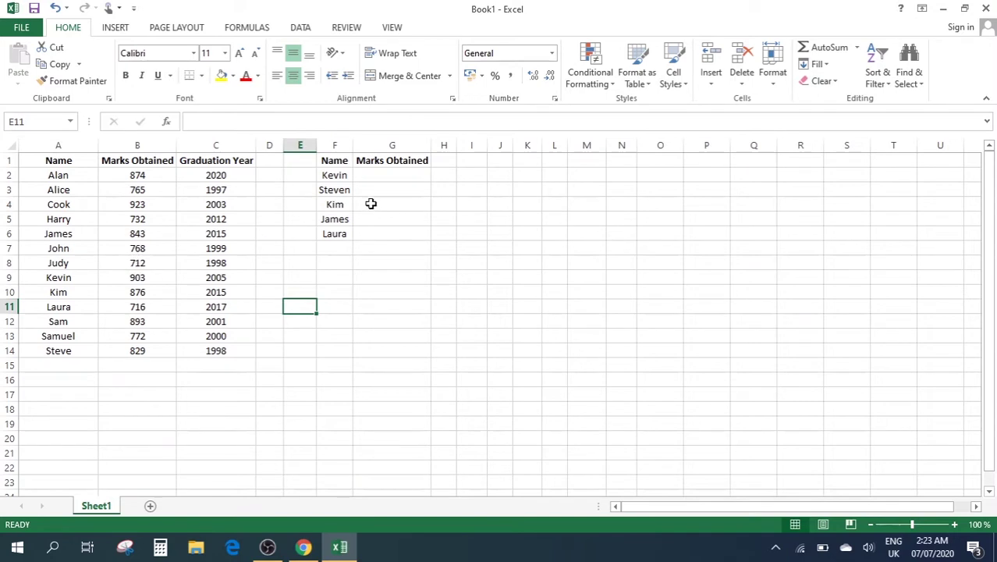
pyautogui.moveTo(337, 175); pyautogui.dragTo(329, 239)
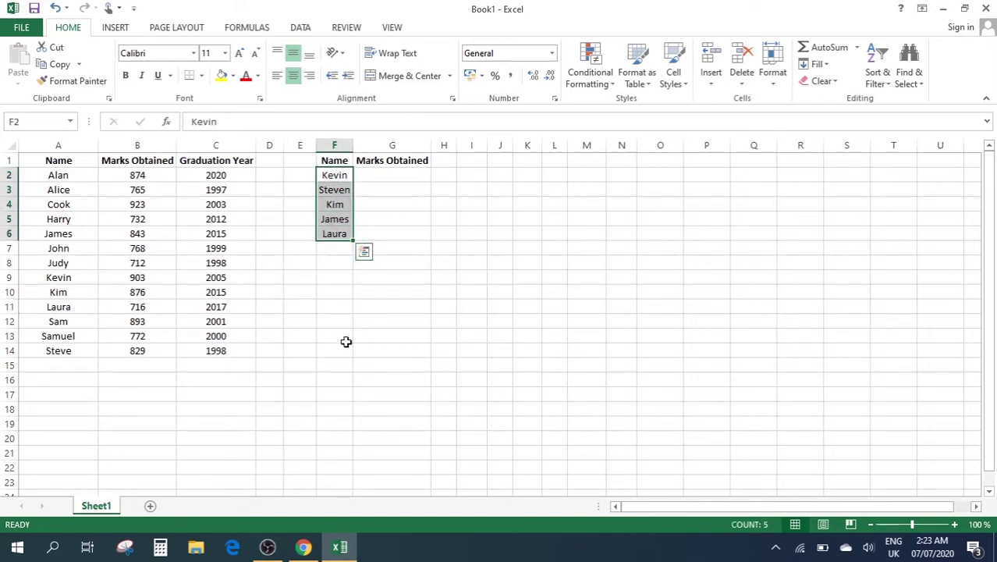
# Enter =VLOOKUP(F2,A1:C14,2,FALSE) in G2 to look up the marks, and check it against the matching source row.
pyautogui.doubleClick(379, 173)
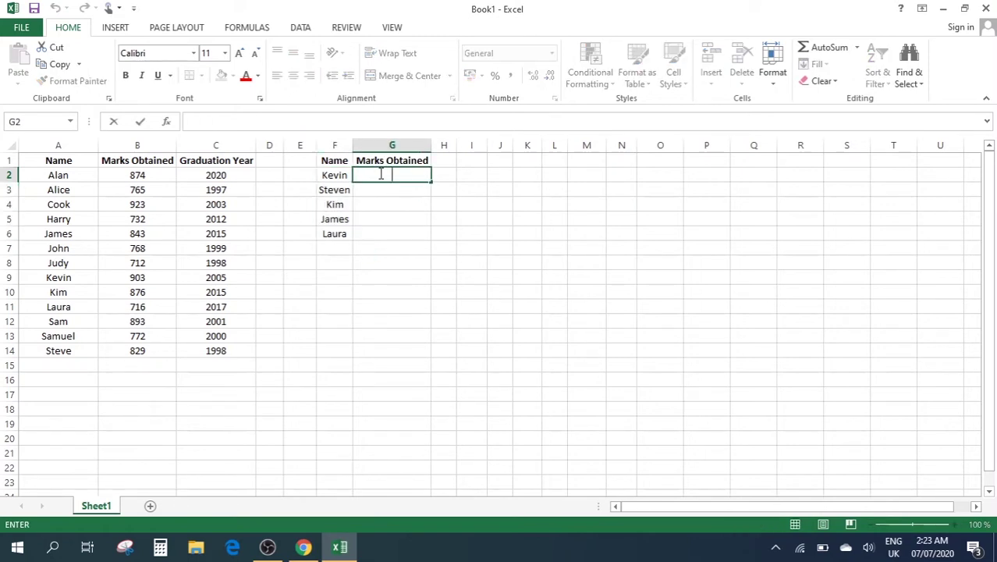
pyautogui.write('=')
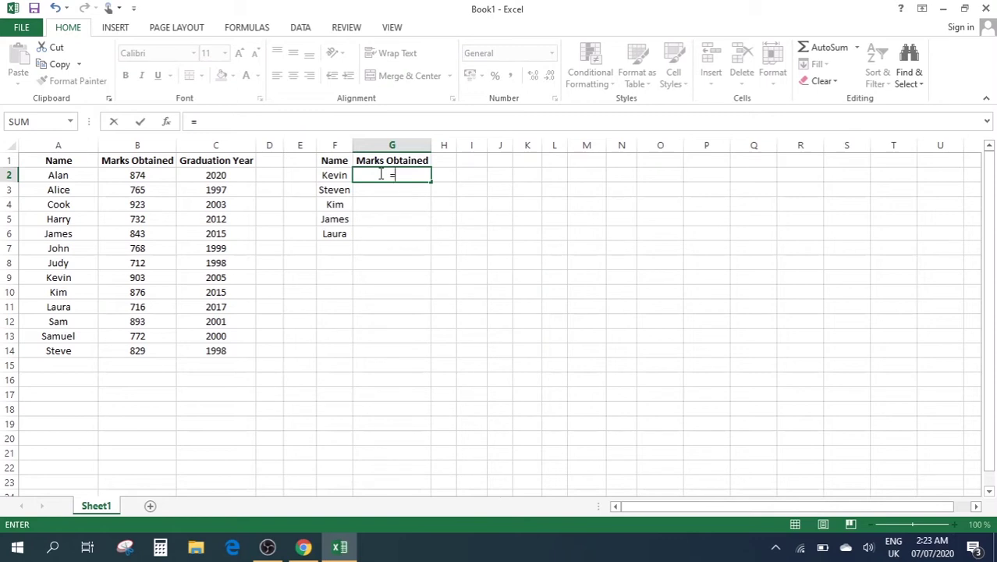
pyautogui.write('vloo')
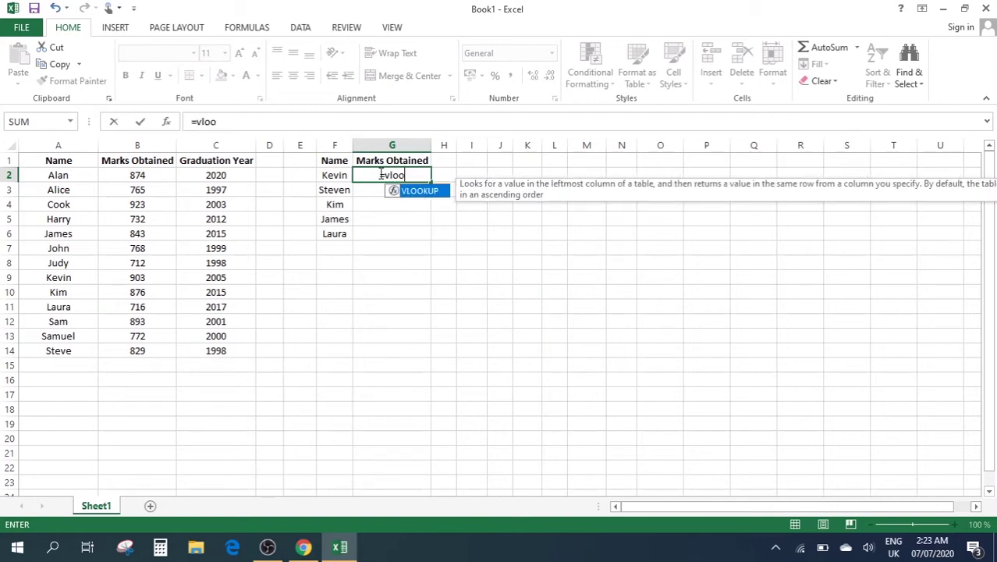
pyautogui.write('kup(')
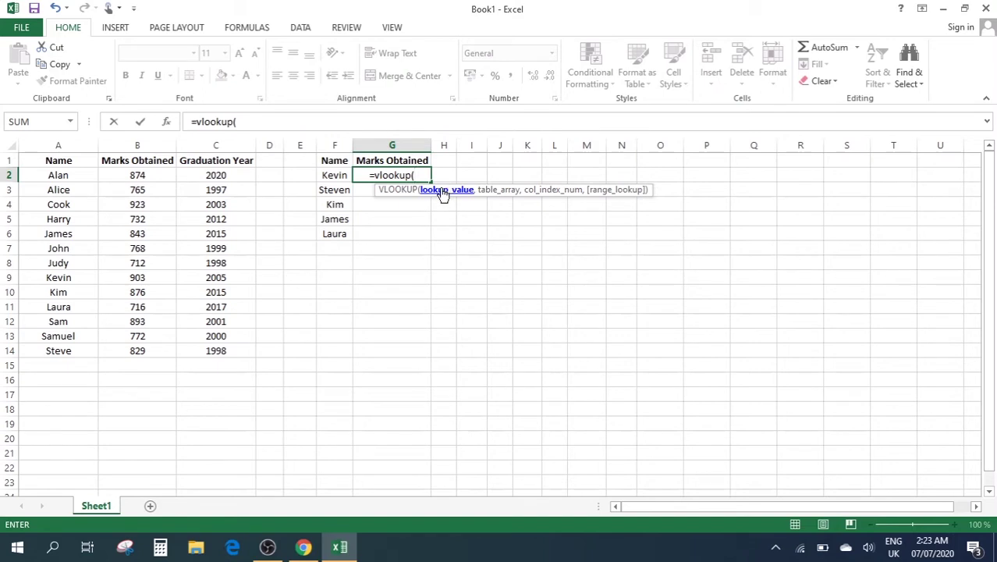
pyautogui.click(328, 175)
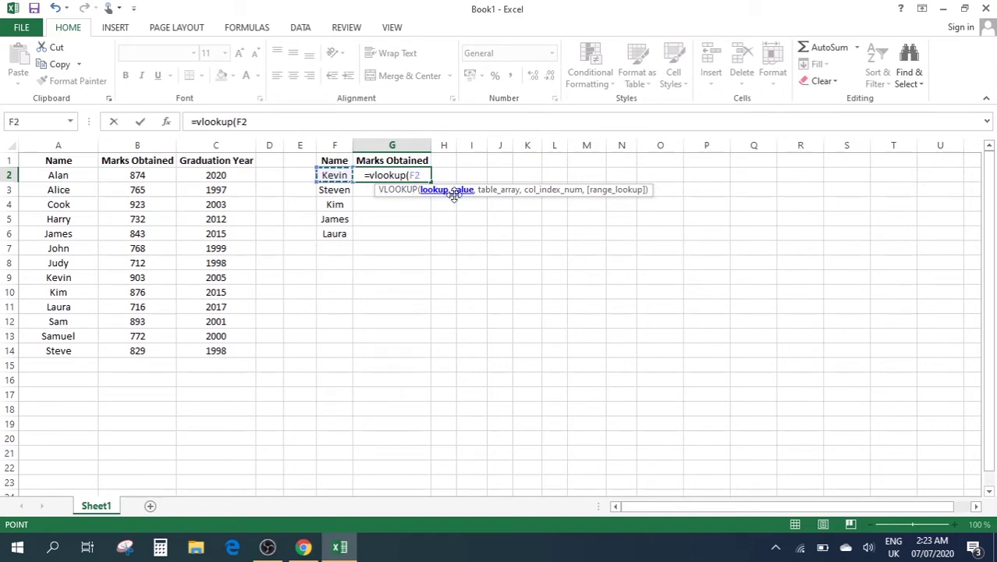
pyautogui.write(',')
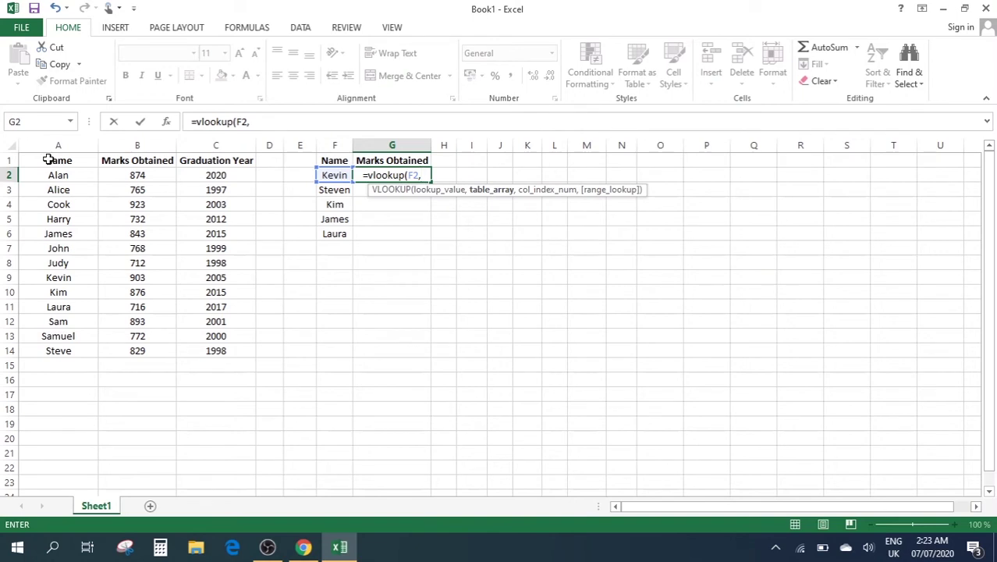
pyautogui.moveTo(49, 160); pyautogui.dragTo(204, 347)
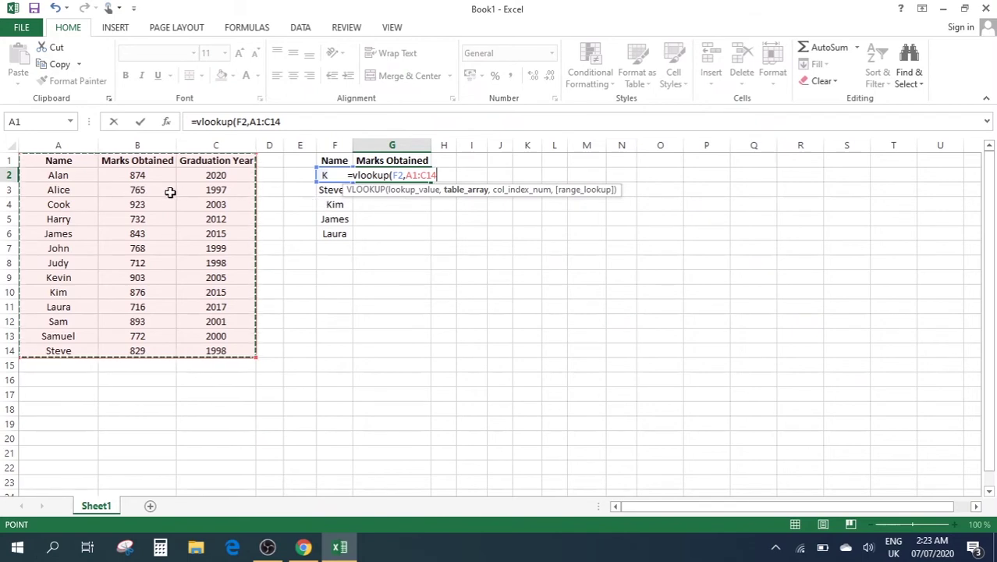
pyautogui.write(',')
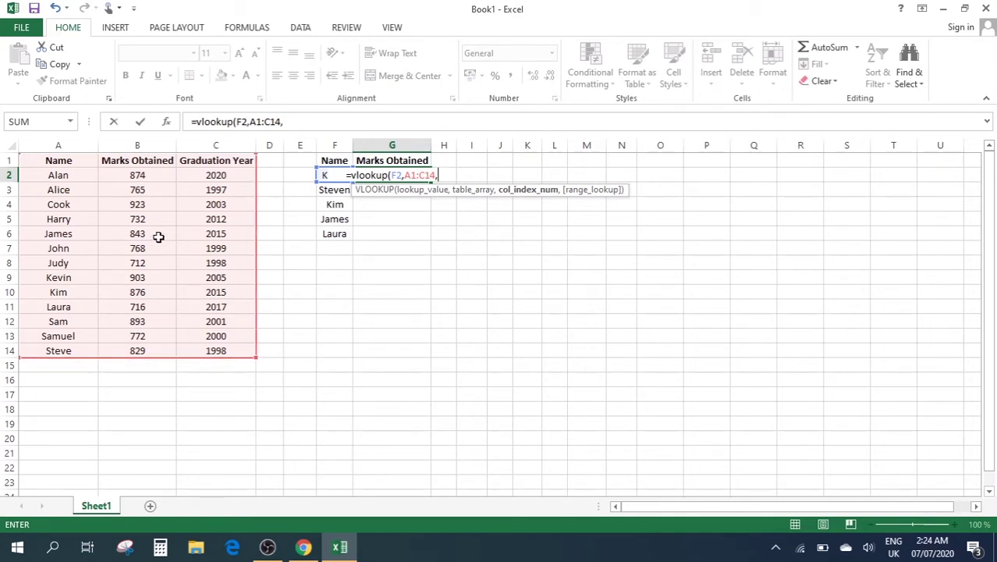
pyautogui.write('2,')
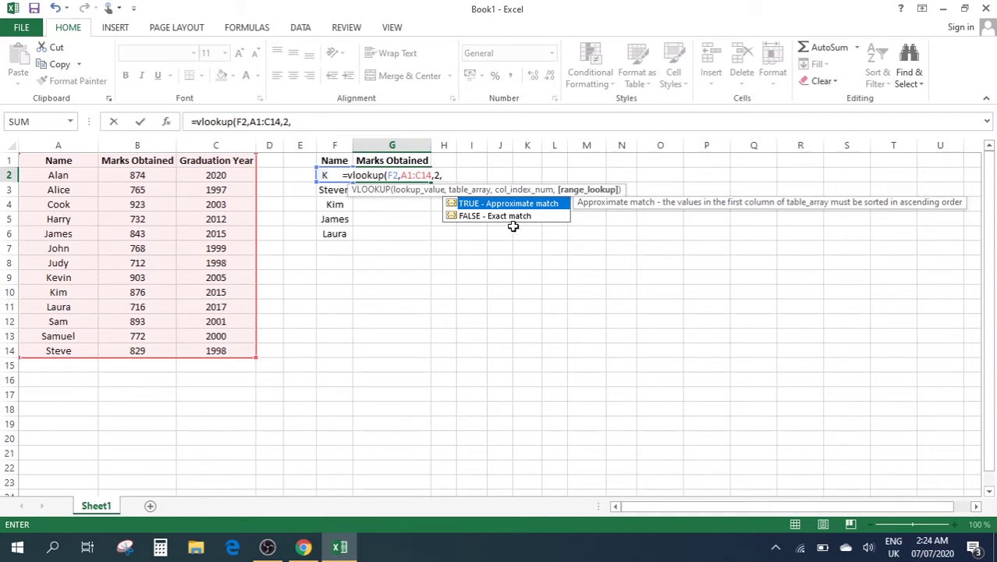
pyautogui.write('false')
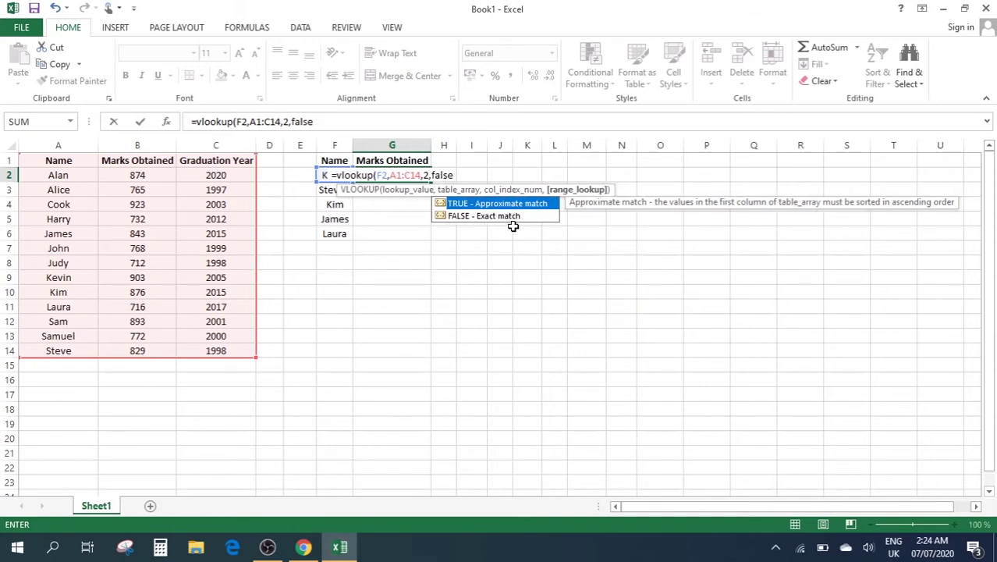
pyautogui.write(')')
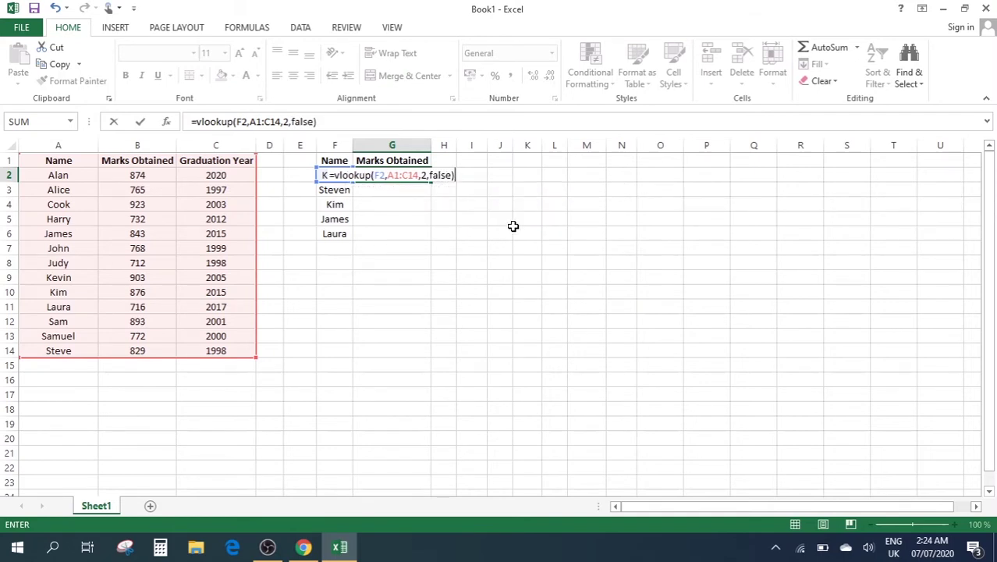
pyautogui.press('Return')
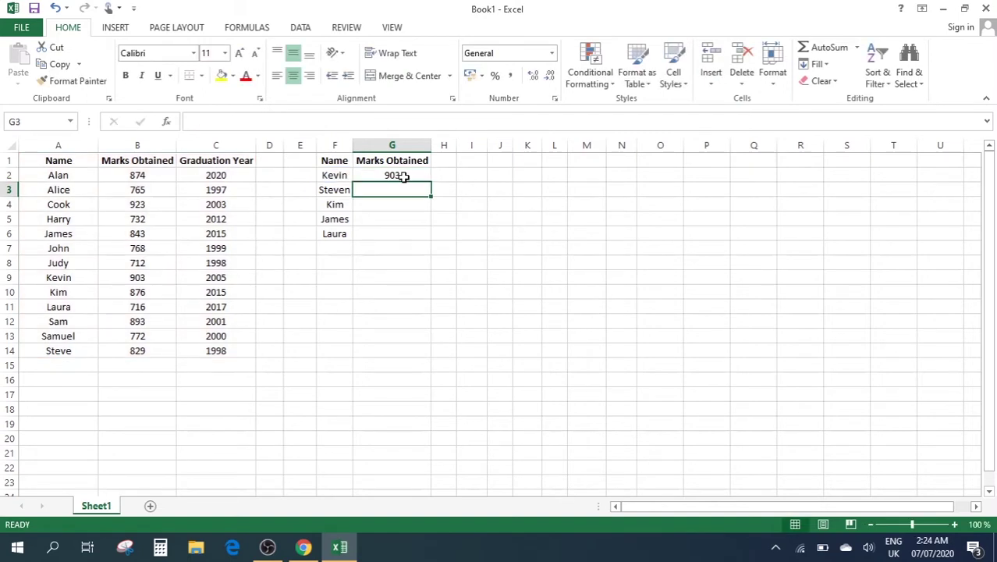
pyautogui.moveTo(61, 277); pyautogui.dragTo(142, 278)
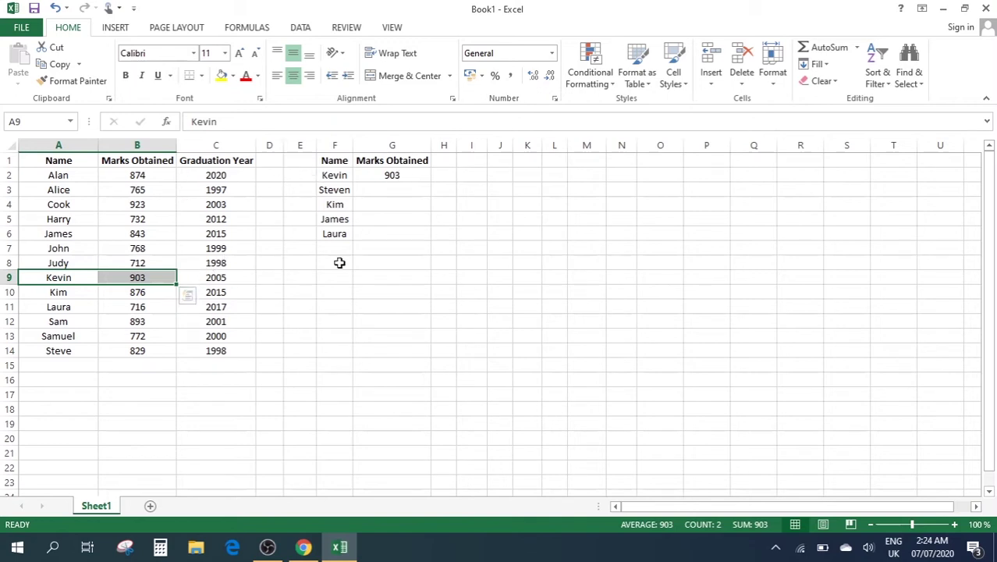
# Try column index 3 in G2's VLOOKUP to return the graduation year, compare it with the source row, and undo the change.
pyautogui.doubleClick(397, 175)
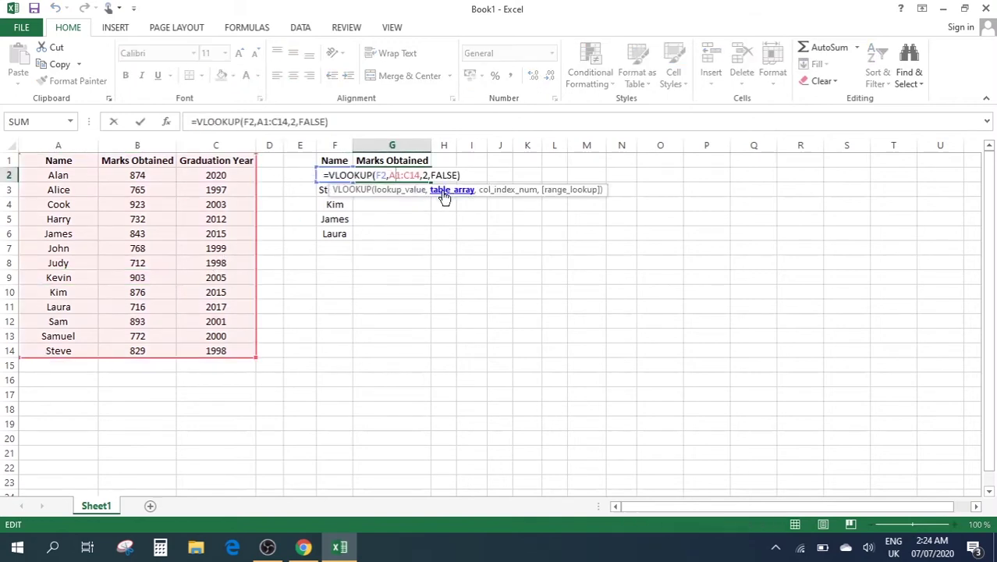
pyautogui.click(427, 175)
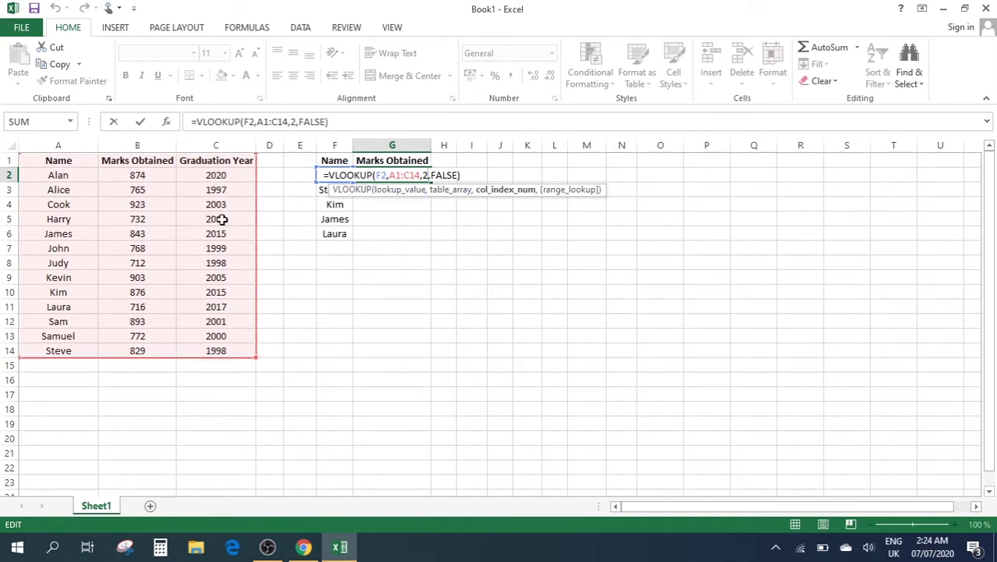
pyautogui.press('BackSpace')
pyautogui.write('3')
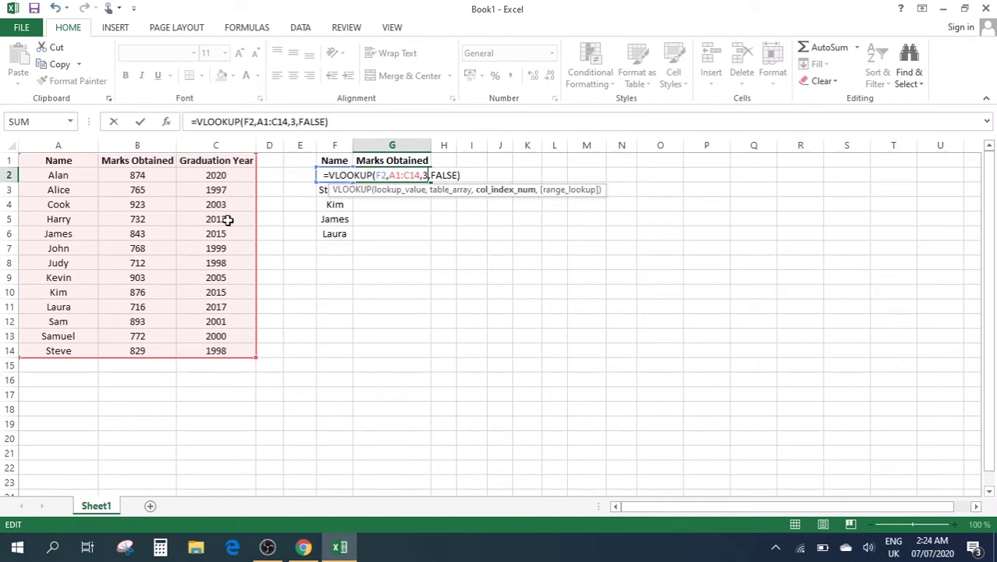
pyautogui.press('Return')
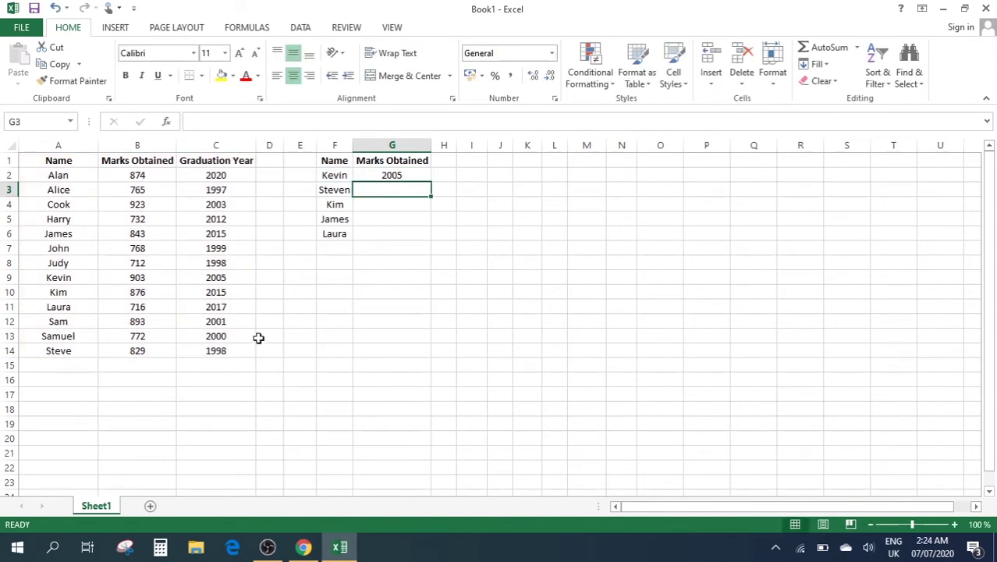
pyautogui.moveTo(57, 280); pyautogui.dragTo(217, 286)
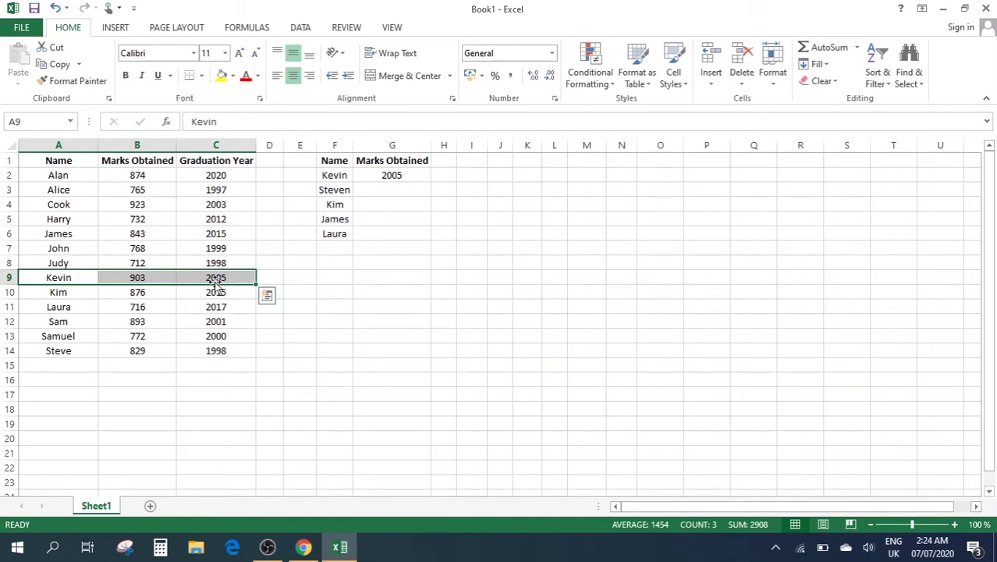
pyautogui.click(396, 175)
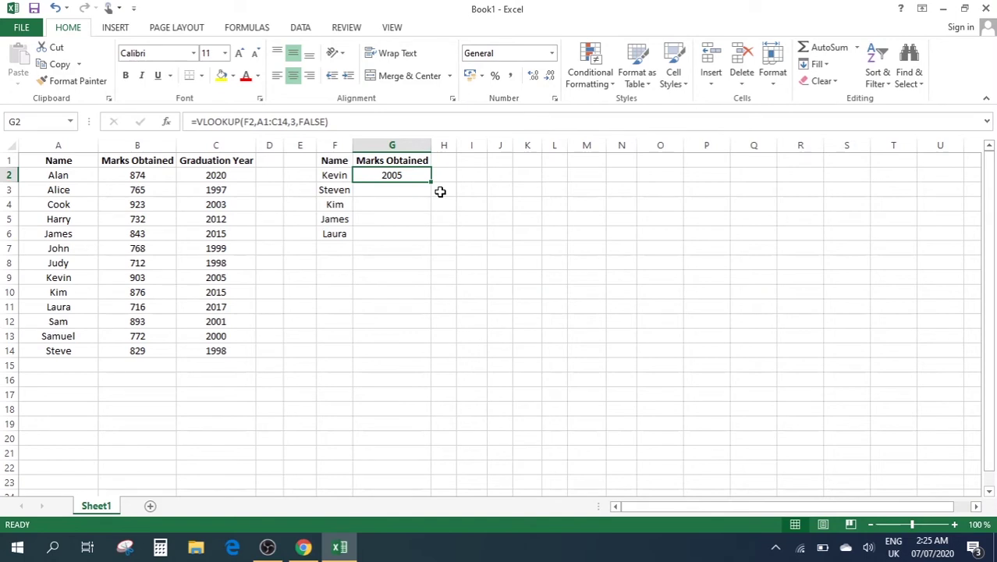
pyautogui.hotkey('ctrl', 'z')
# Fill the VLOOKUP formula from G2 down through G6.
pyautogui.click(381, 190)
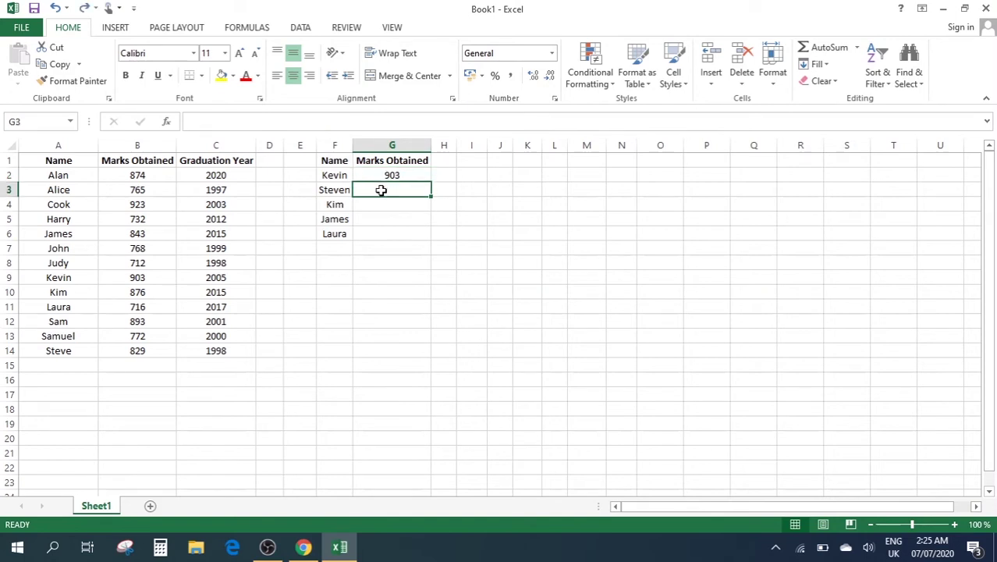
pyautogui.click(382, 175)
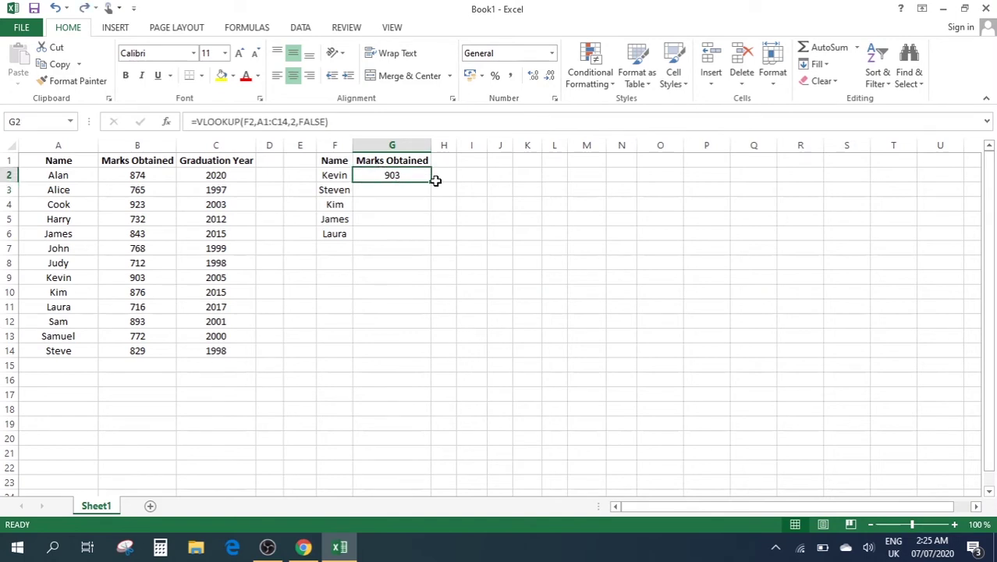
pyautogui.moveTo(430, 181); pyautogui.dragTo(416, 245)
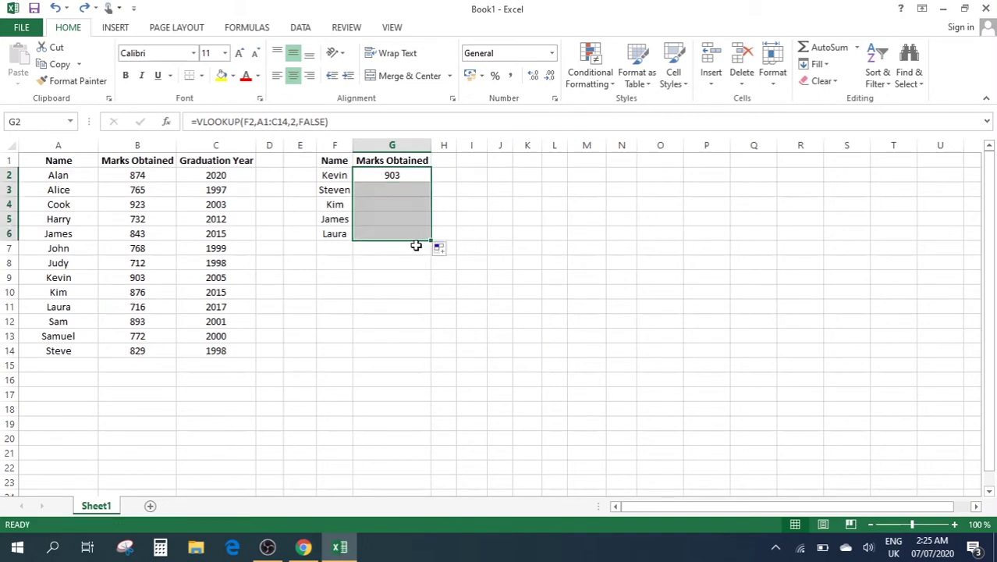
pyautogui.click(483, 204)
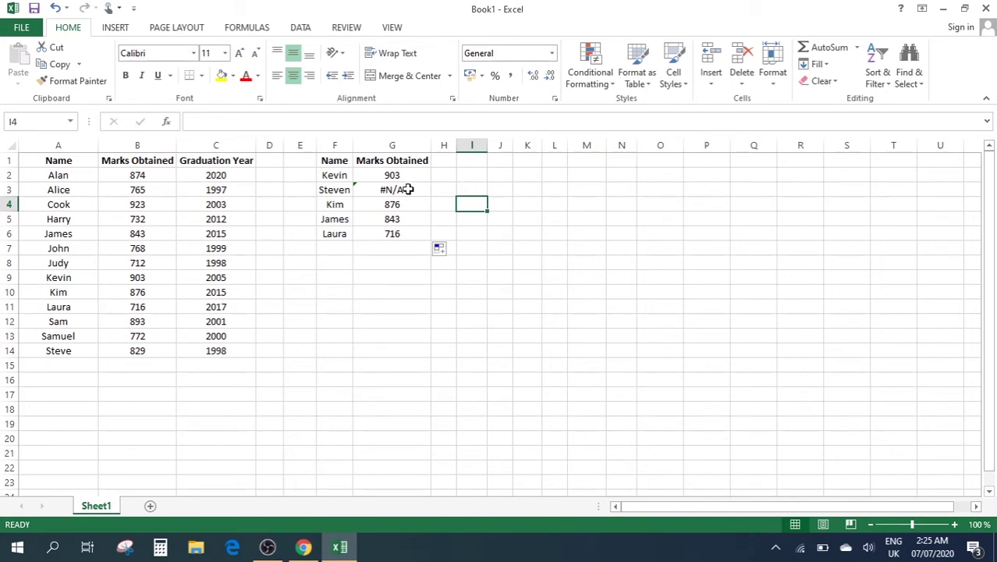
# Set the range lookup argument of G3's VLOOKUP to TRUE for an approximate match.
pyautogui.doubleClick(408, 189)
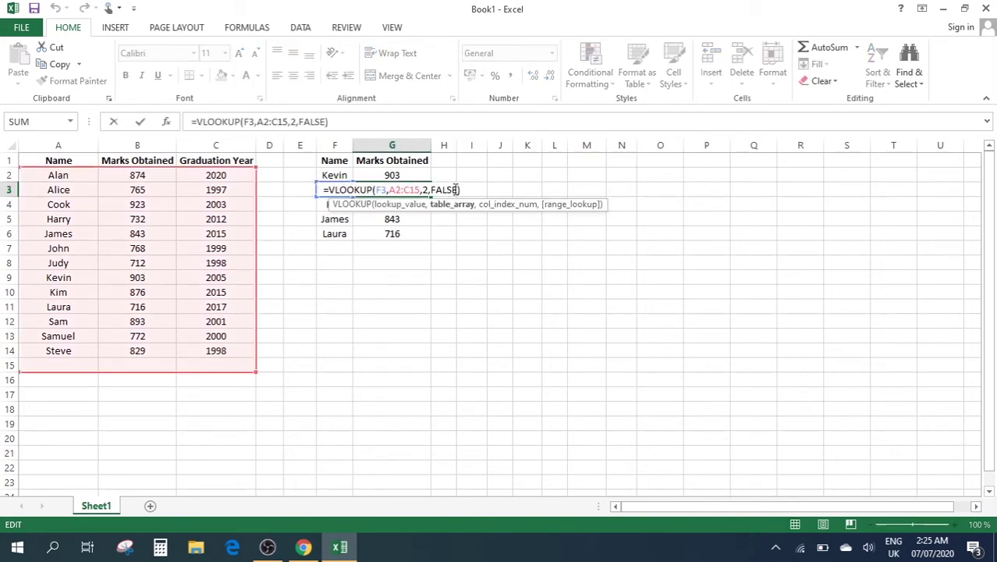
pyautogui.click(458, 189)
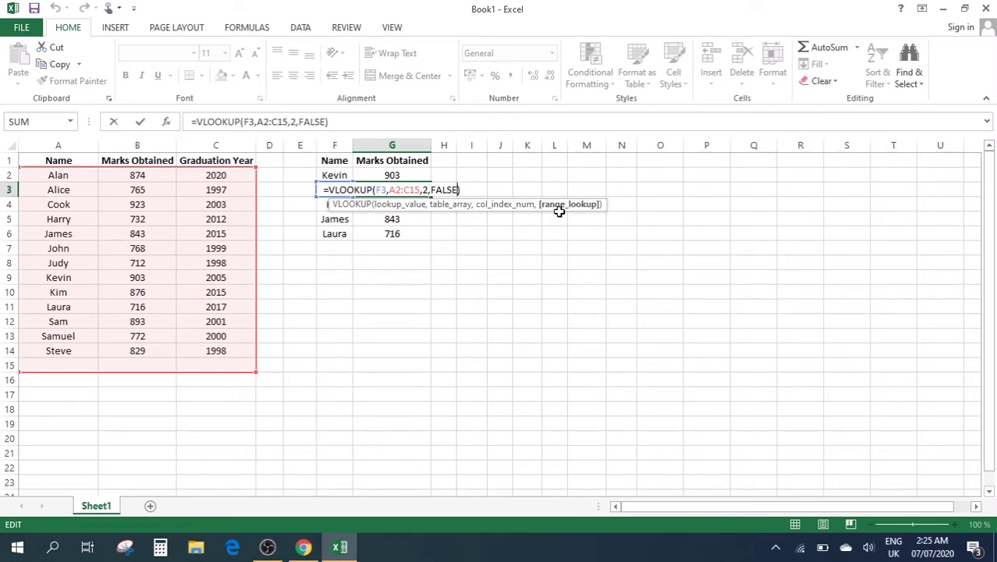
pyautogui.press('BackSpace')
pyautogui.press('BackSpace')
pyautogui.press('BackSpace')
pyautogui.press('BackSpace')
pyautogui.press('BackSpace')
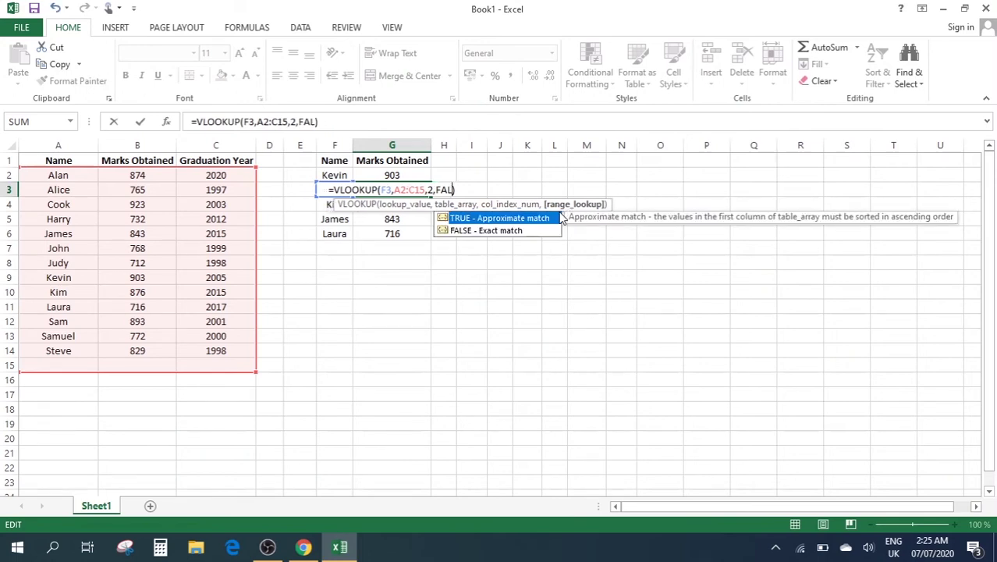
pyautogui.write('t')
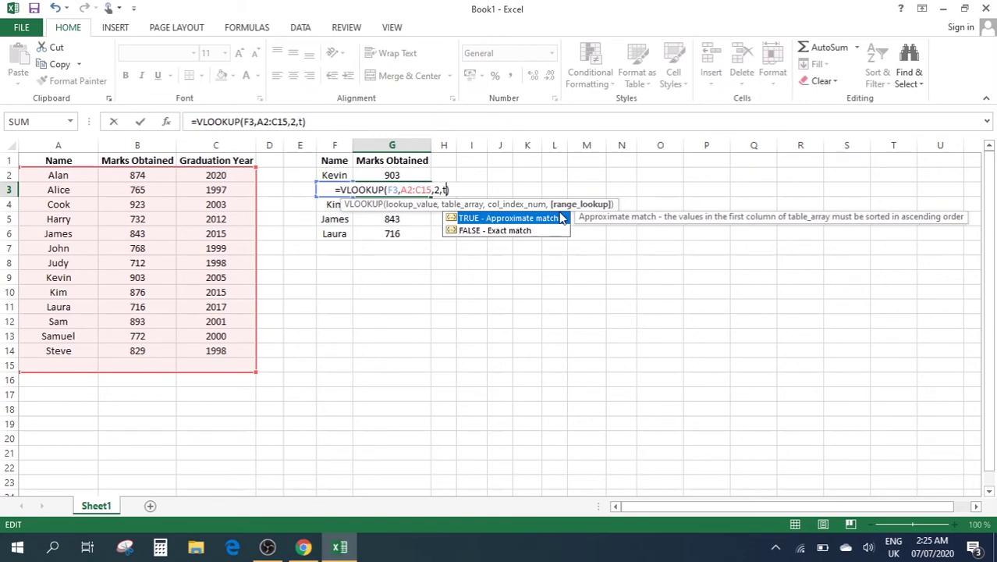
pyautogui.write('rue')
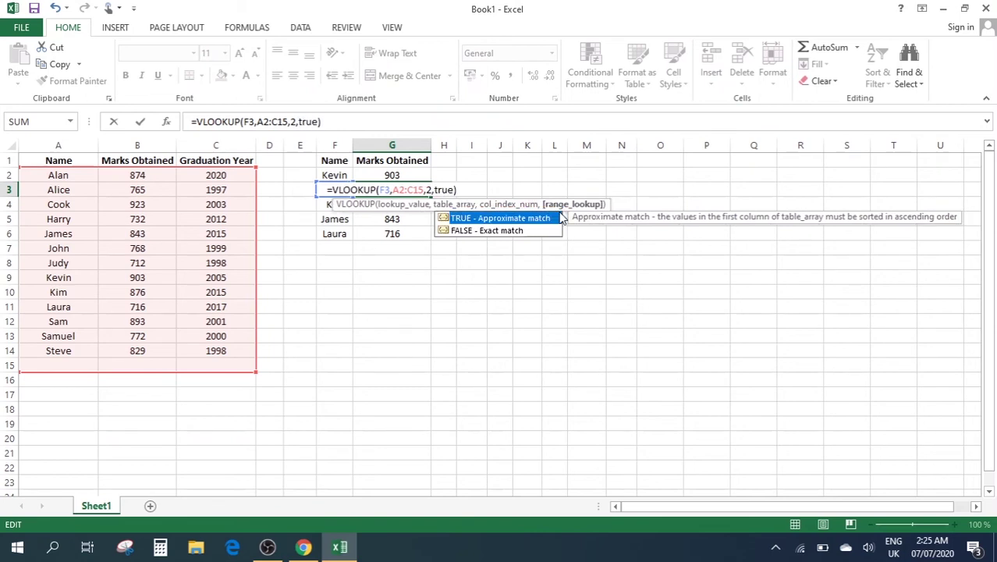
pyautogui.press('Return')
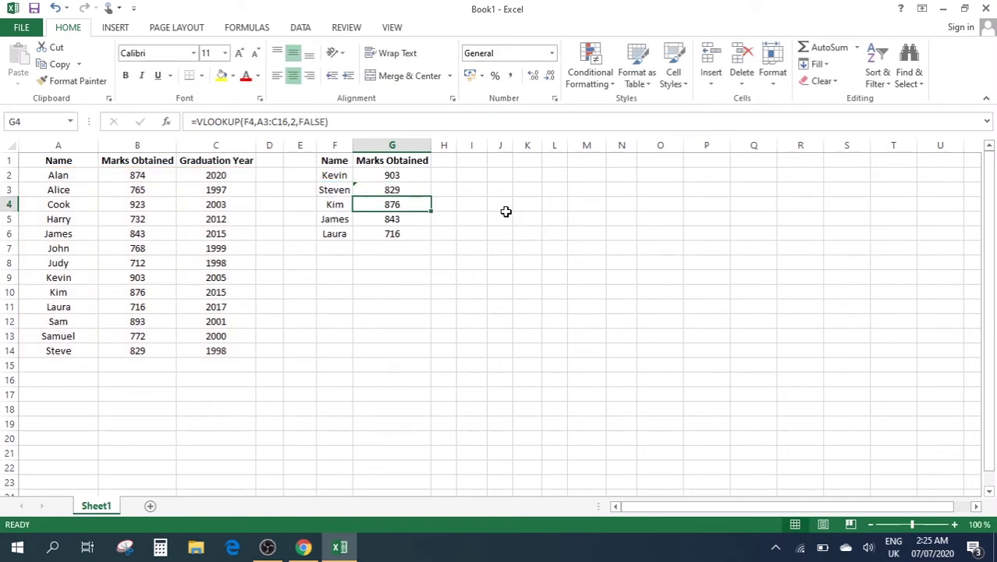
# Compare G3's approximate match with the source row A14:B14 and review the marks in G2:G6.
pyautogui.click(397, 191)
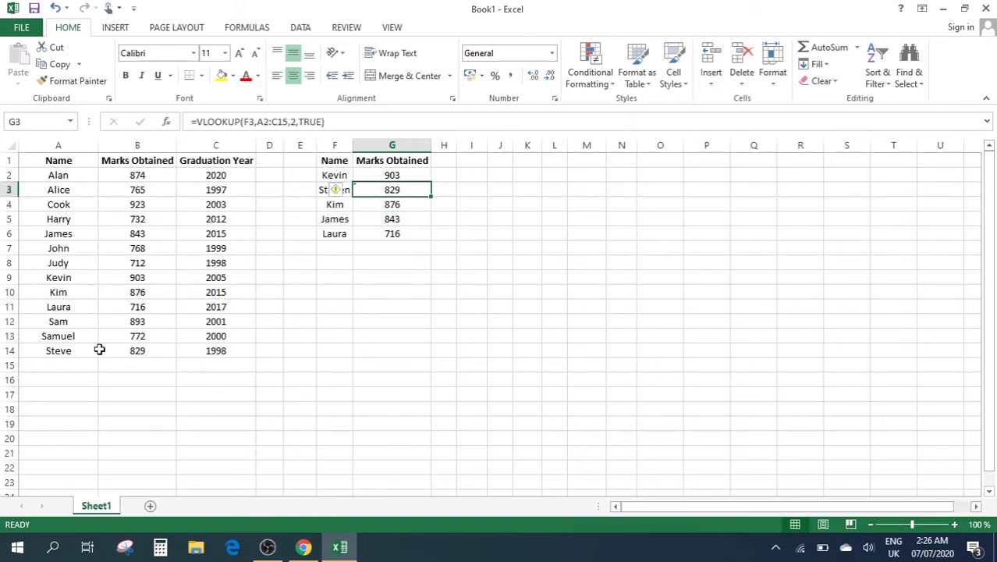
pyautogui.moveTo(57, 352); pyautogui.dragTo(138, 355)
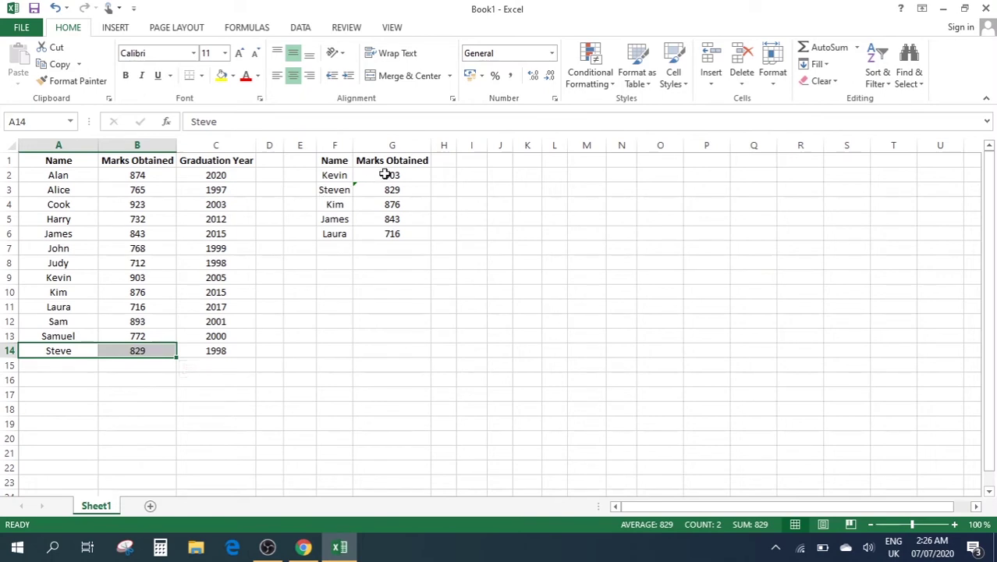
pyautogui.moveTo(389, 174); pyautogui.dragTo(391, 231)
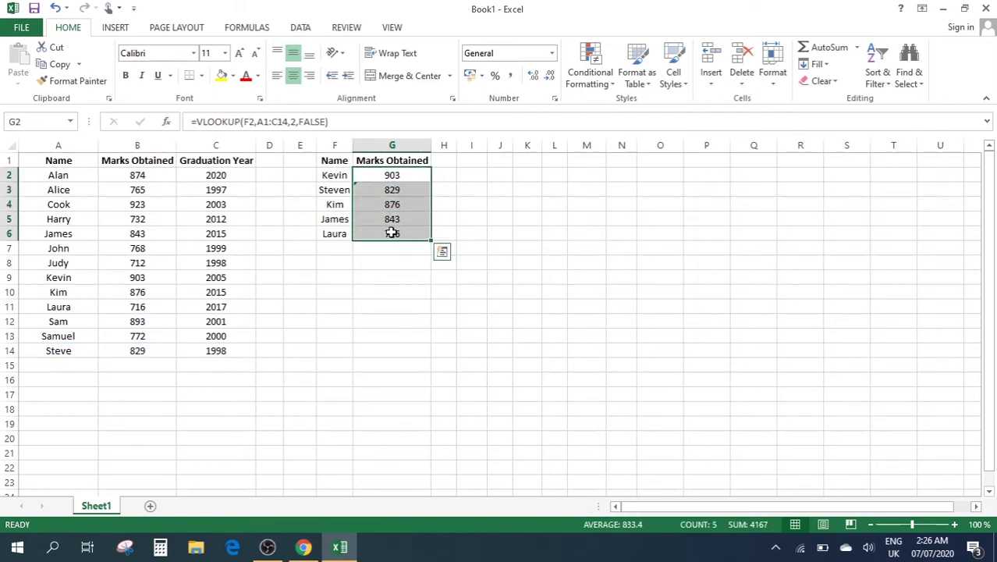
# Clear the VLOOKUP results in G2:G6 and copy the source table A1:C14.
pyautogui.press('Delete')
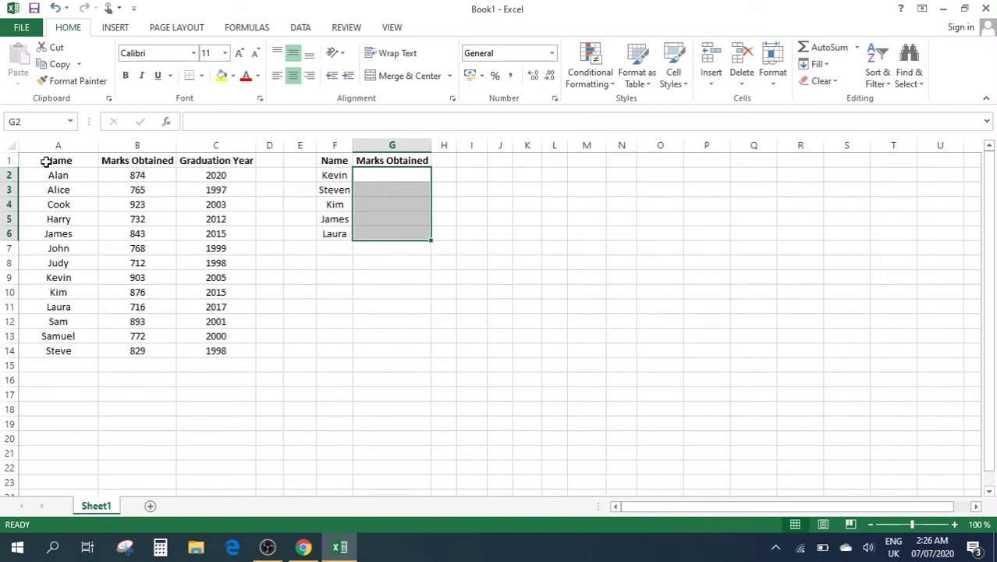
pyautogui.moveTo(46, 162); pyautogui.dragTo(203, 346)
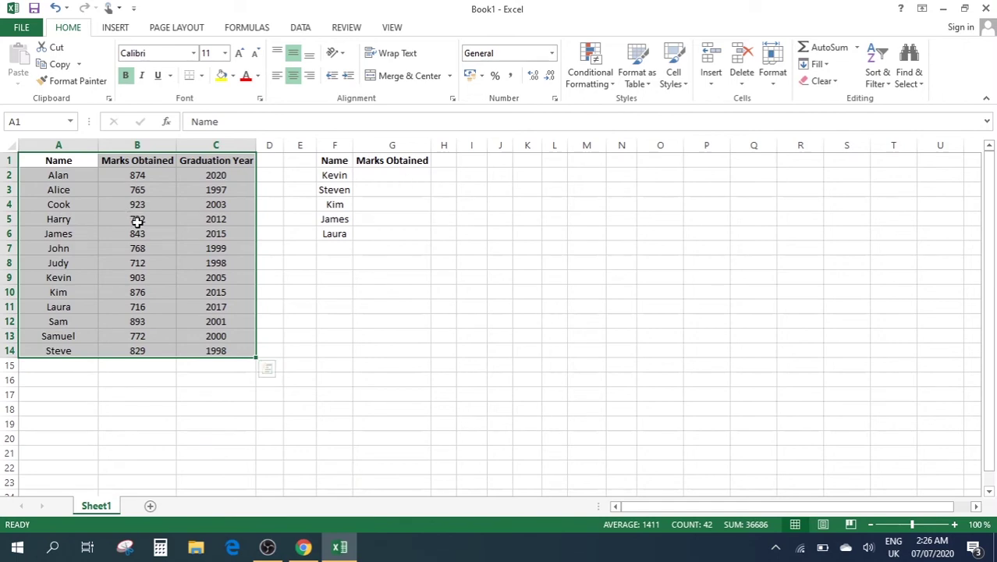
pyautogui.hotkey('ctrl', 'c')
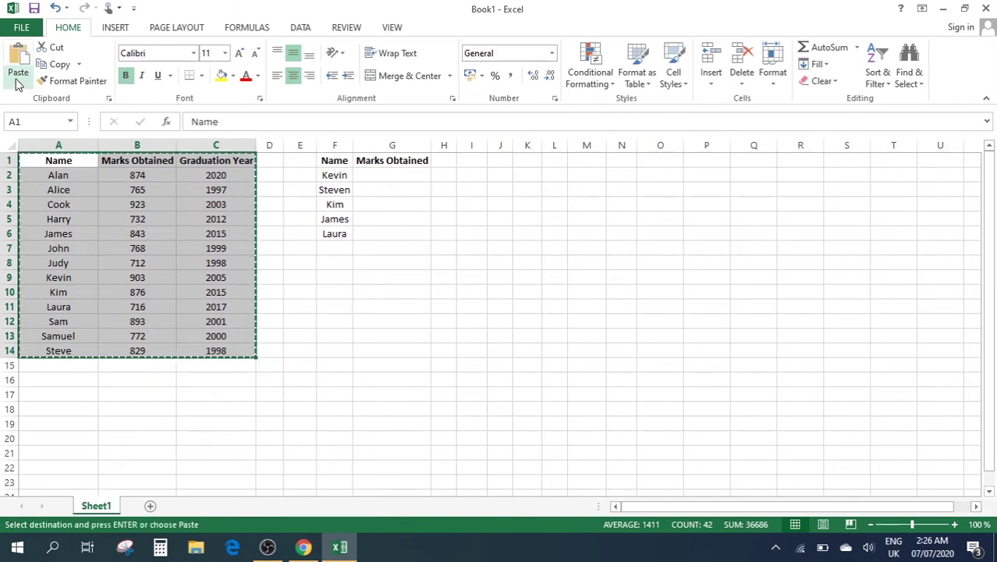
pyautogui.click(18, 84)
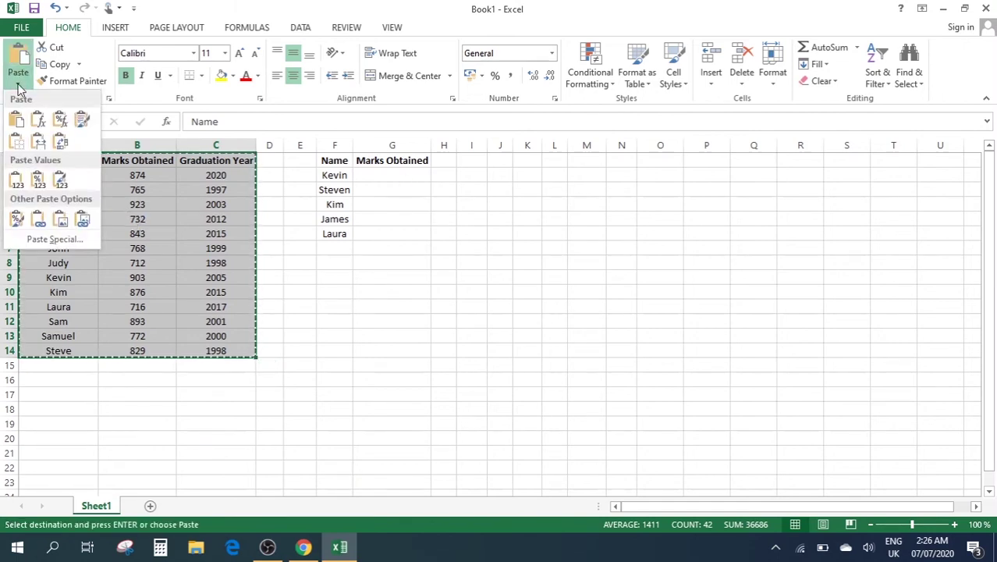
pyautogui.click(54, 239)
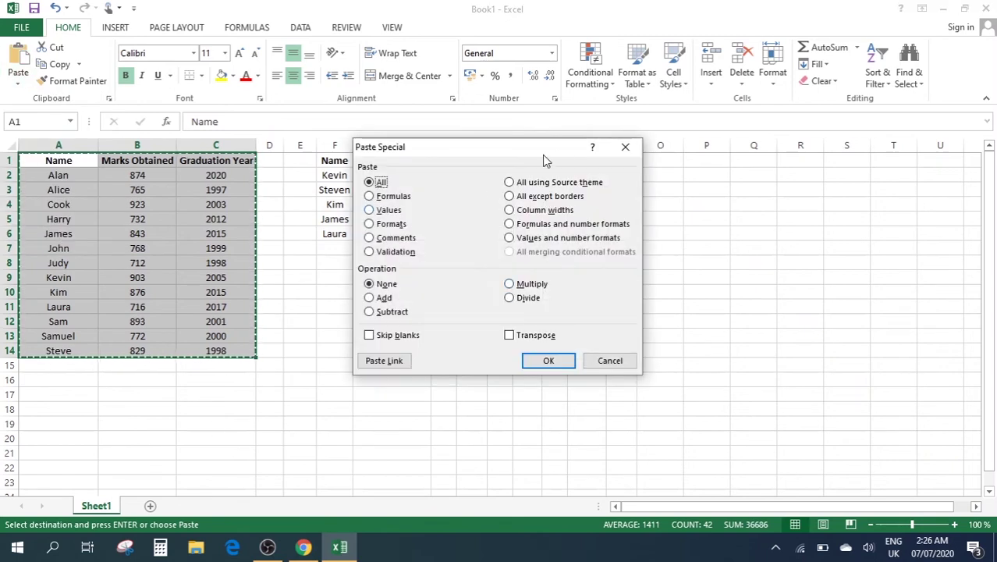
pyautogui.click(623, 148)
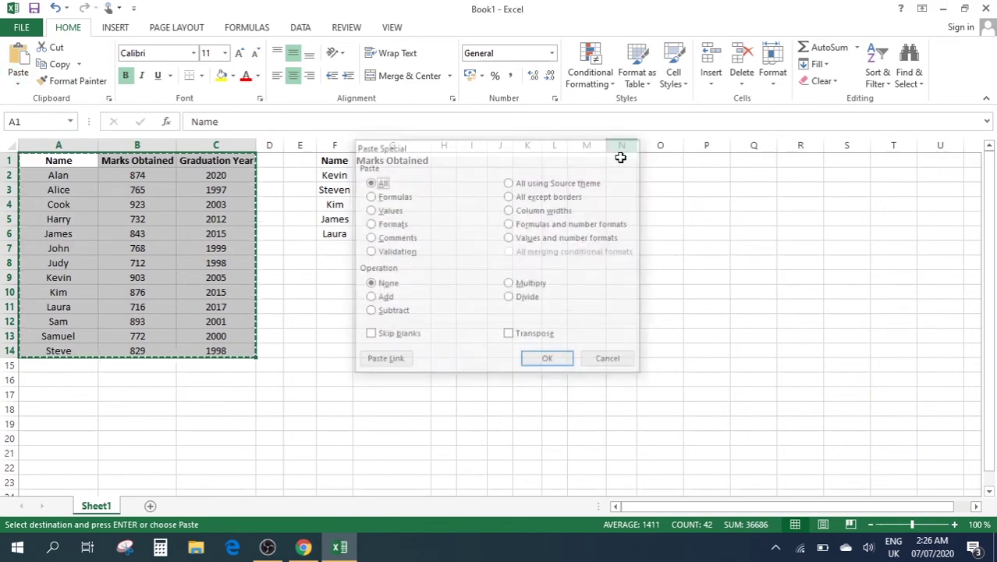
# Paste the copied source table transposed, starting at cell A17.
pyautogui.click(48, 398)
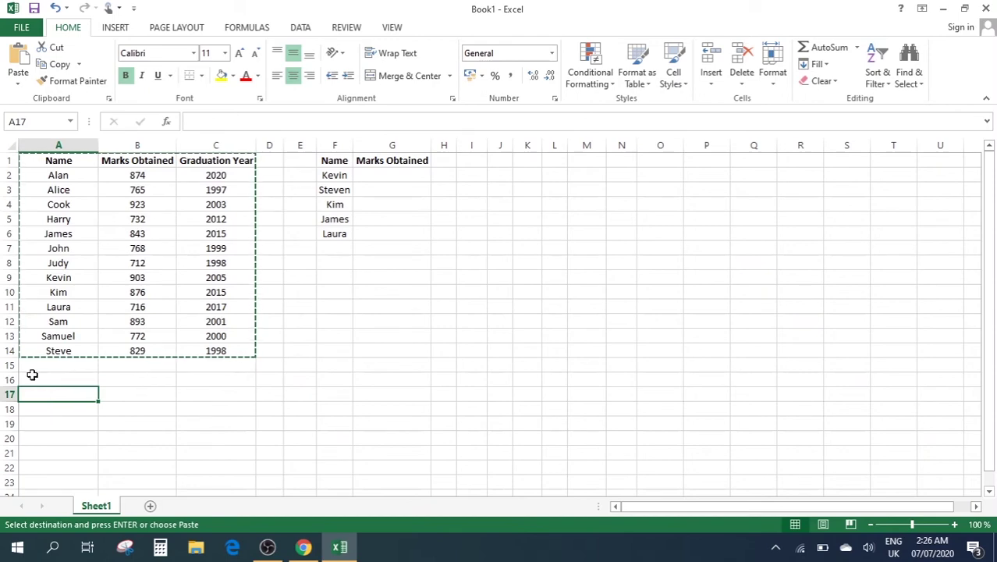
pyautogui.click(18, 82)
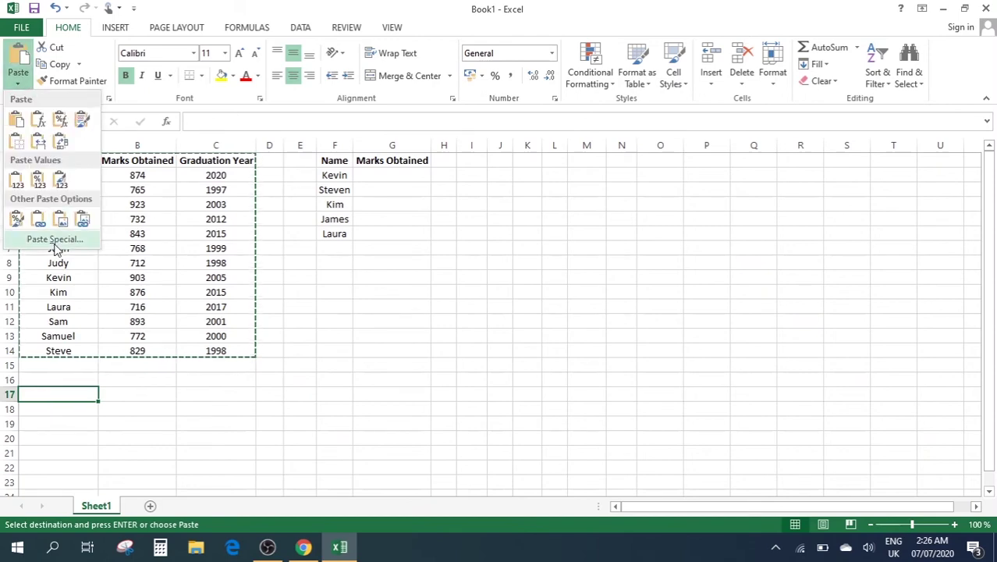
pyautogui.click(54, 241)
pyautogui.click(512, 336)
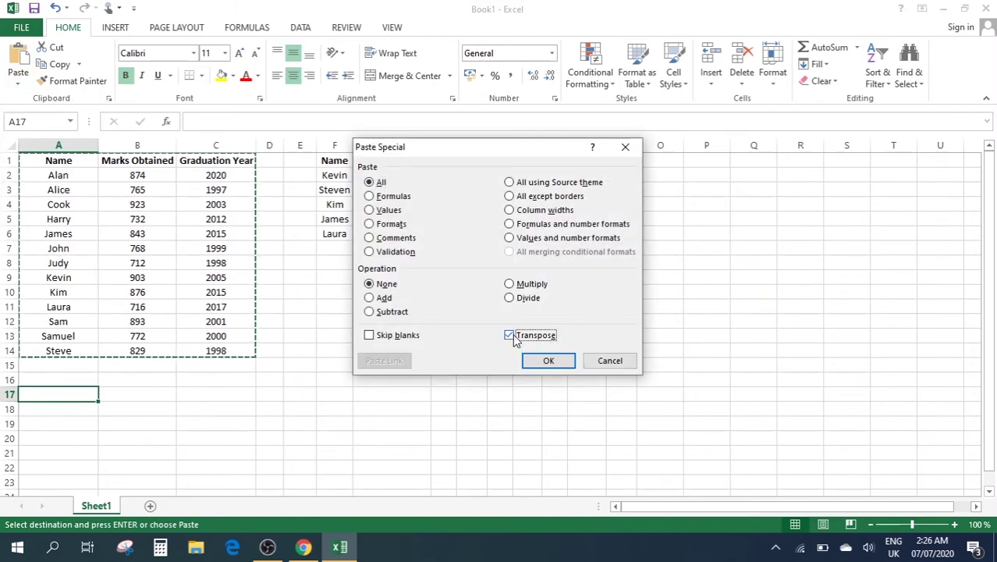
pyautogui.click(549, 361)
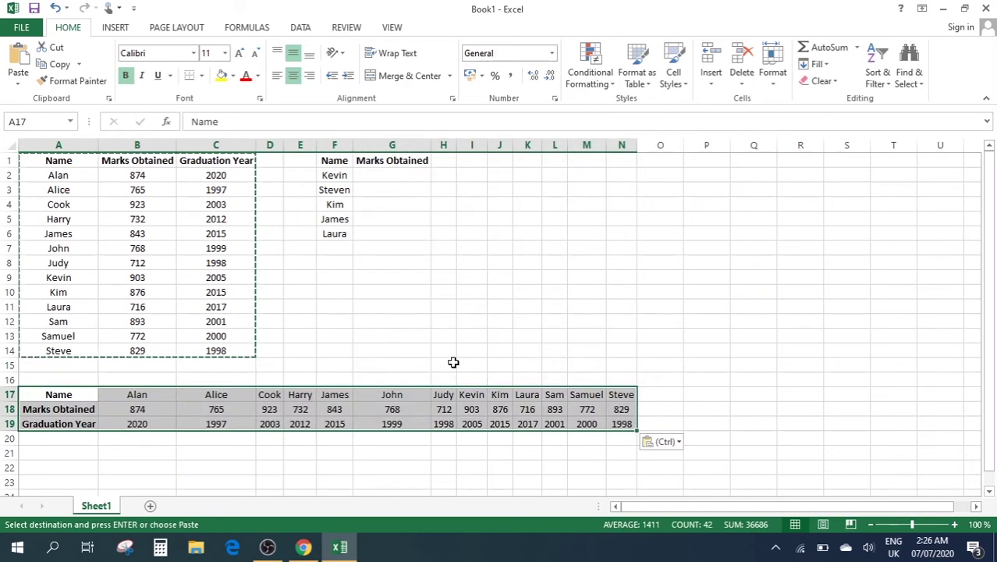
# Copy the lookup table F1:G6 and paste it transposed, starting at cell A21.
pyautogui.click(77, 459)
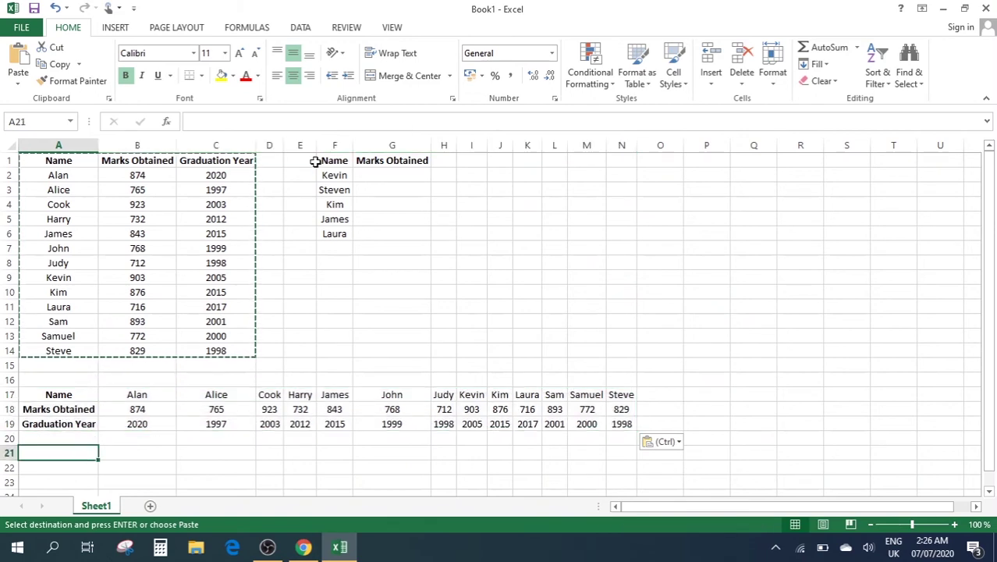
pyautogui.moveTo(327, 160); pyautogui.dragTo(381, 229)
pyautogui.hotkey('ctrl', 'c')
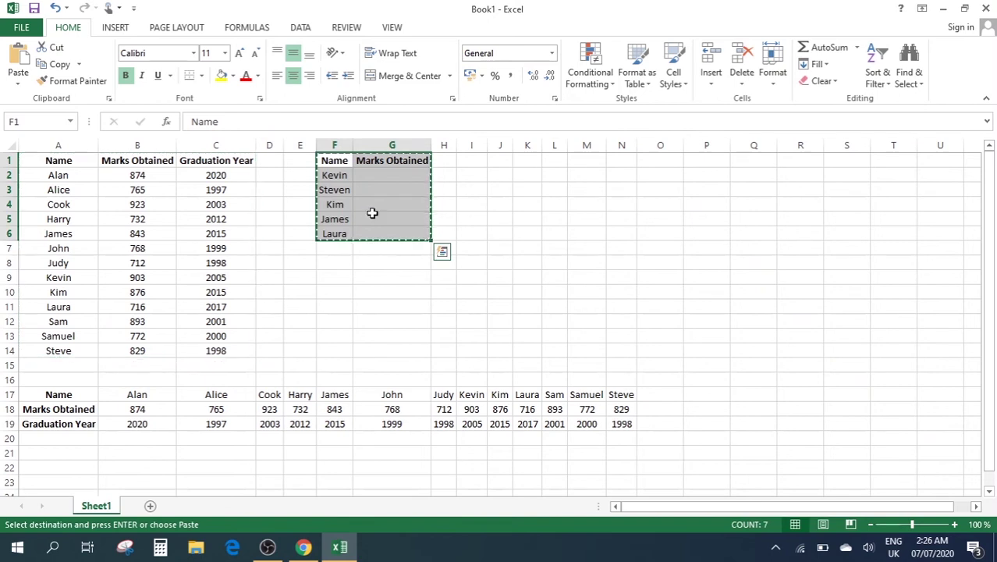
pyautogui.click(18, 88)
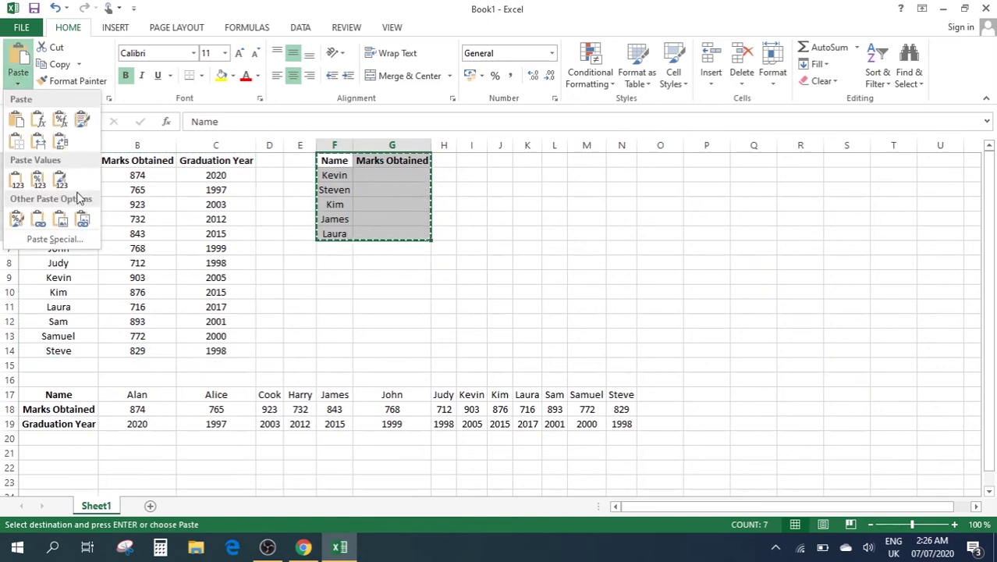
pyautogui.click(80, 454)
pyautogui.click(73, 456)
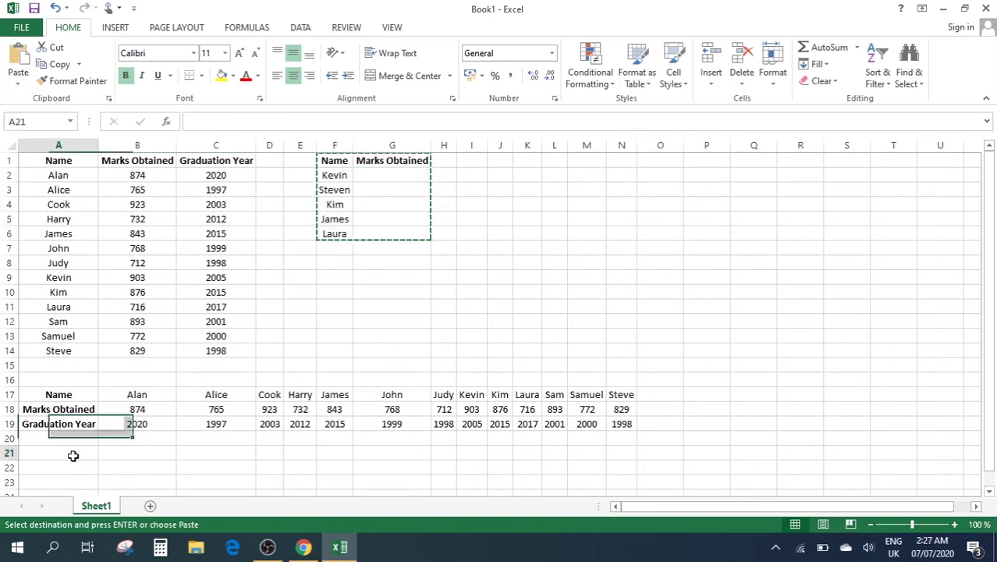
pyautogui.click(17, 83)
pyautogui.click(68, 243)
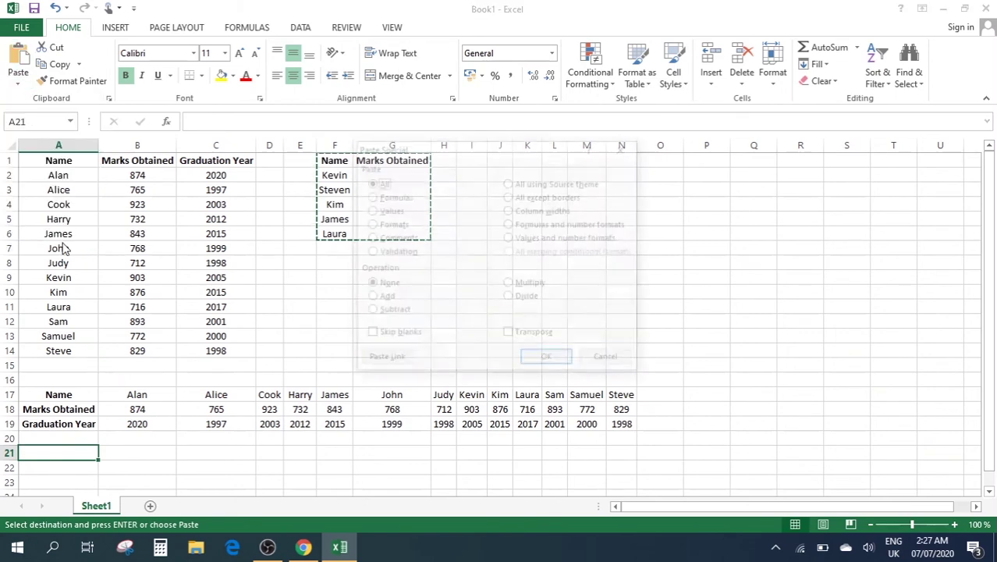
pyautogui.click(534, 335)
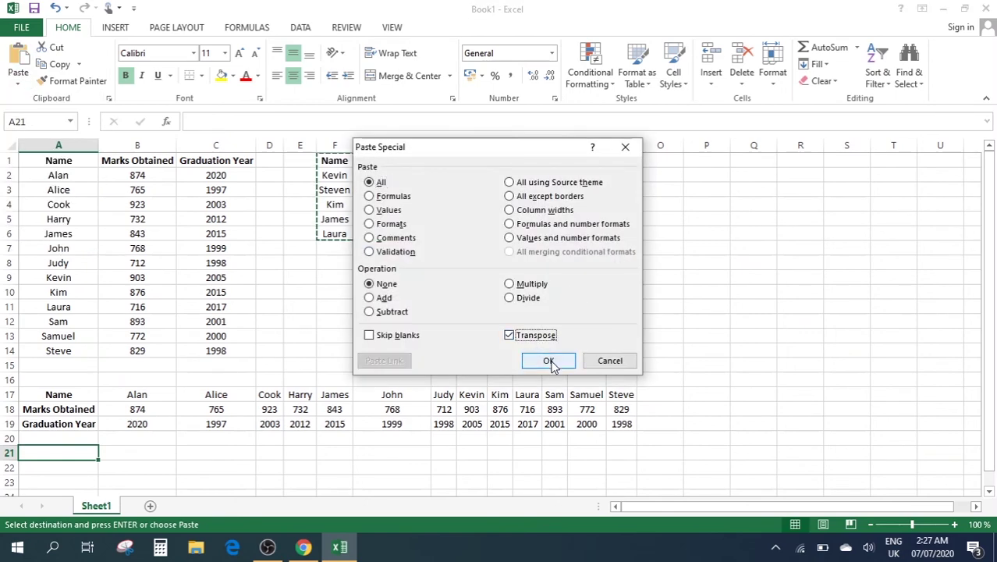
pyautogui.click(549, 361)
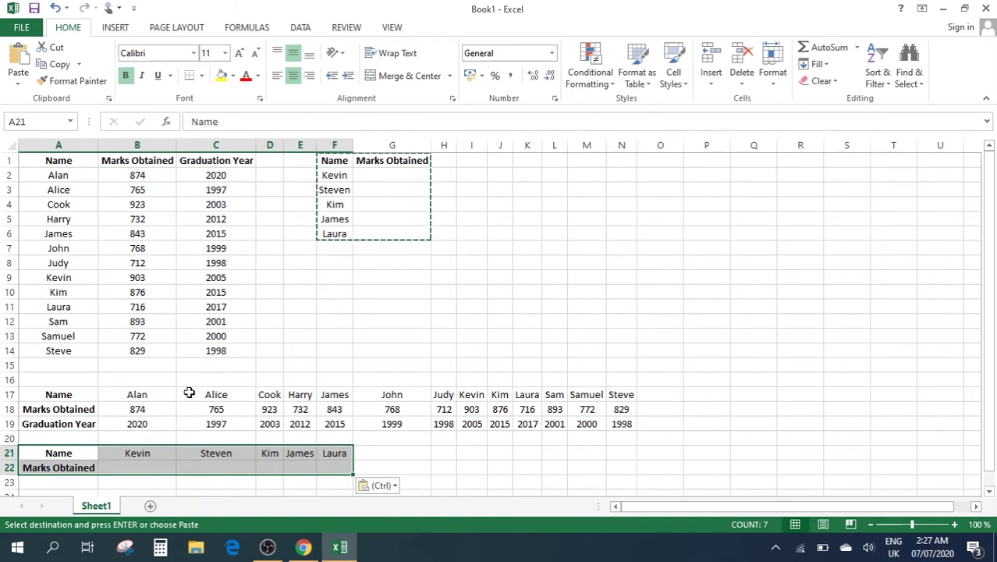
# Start an HLOOKUP formula in B22 with B21 as the lookup value and A17:N19 as the table array.
pyautogui.moveTo(78, 401); pyautogui.dragTo(109, 458)
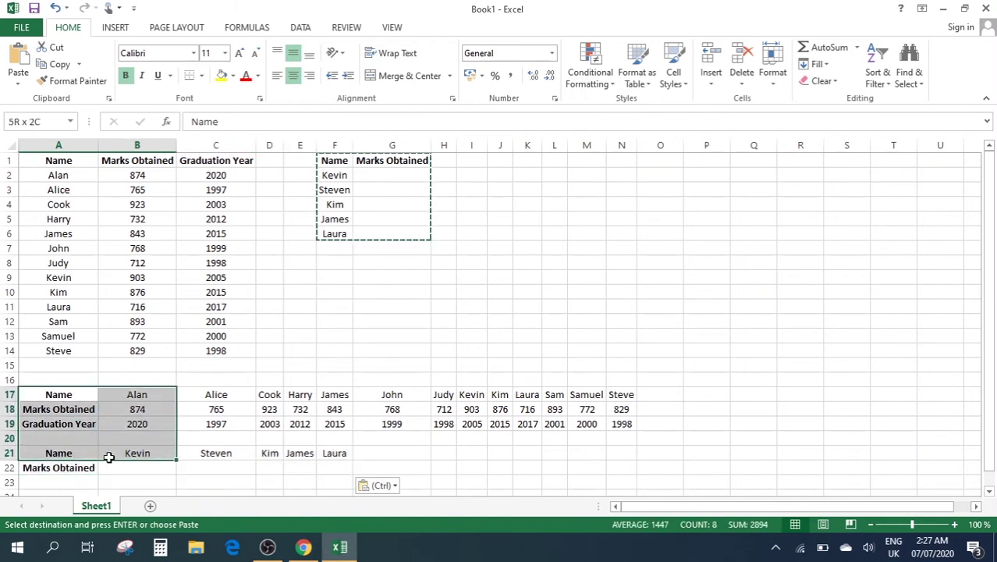
pyautogui.click(126, 465)
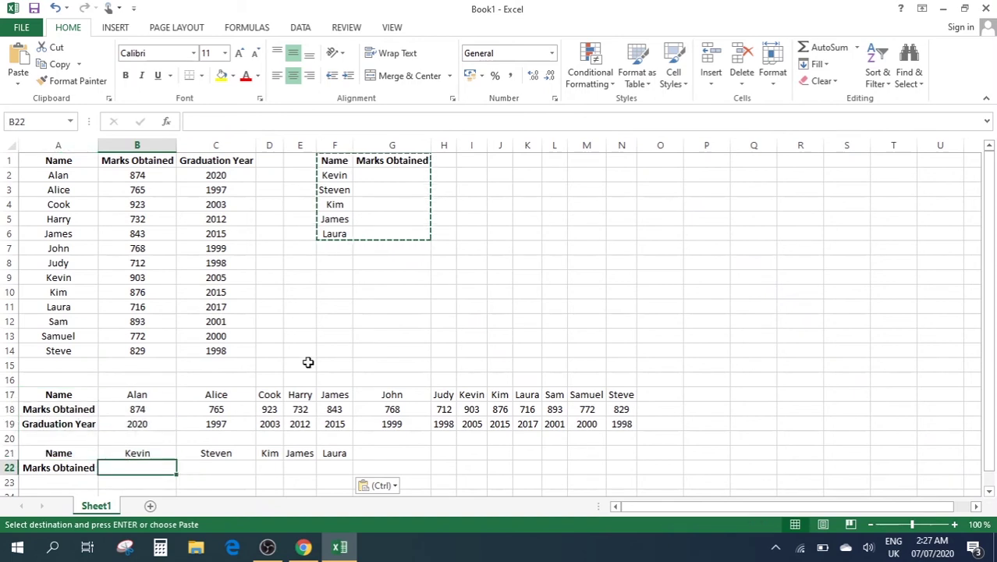
pyautogui.write('=')
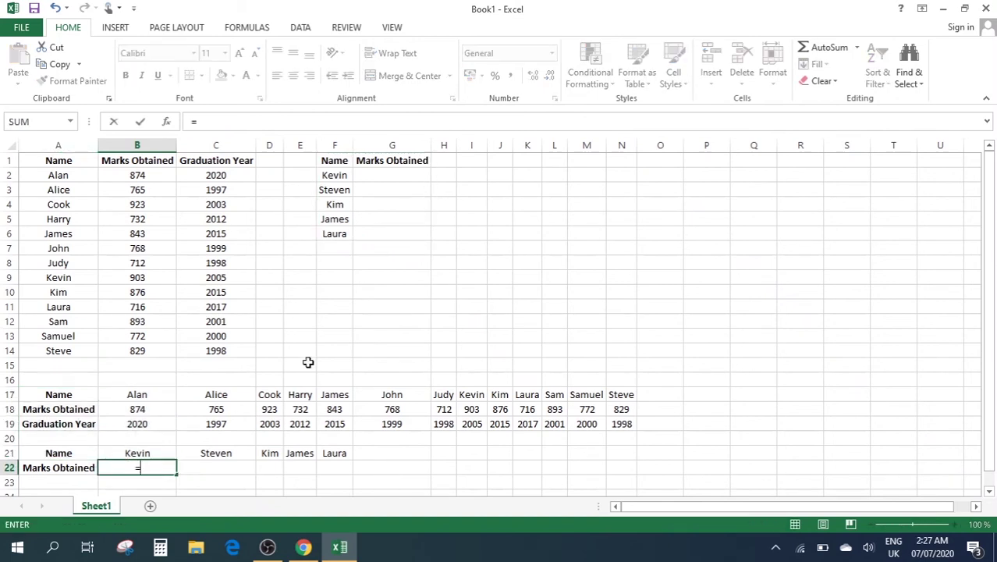
pyautogui.write('hlooku')
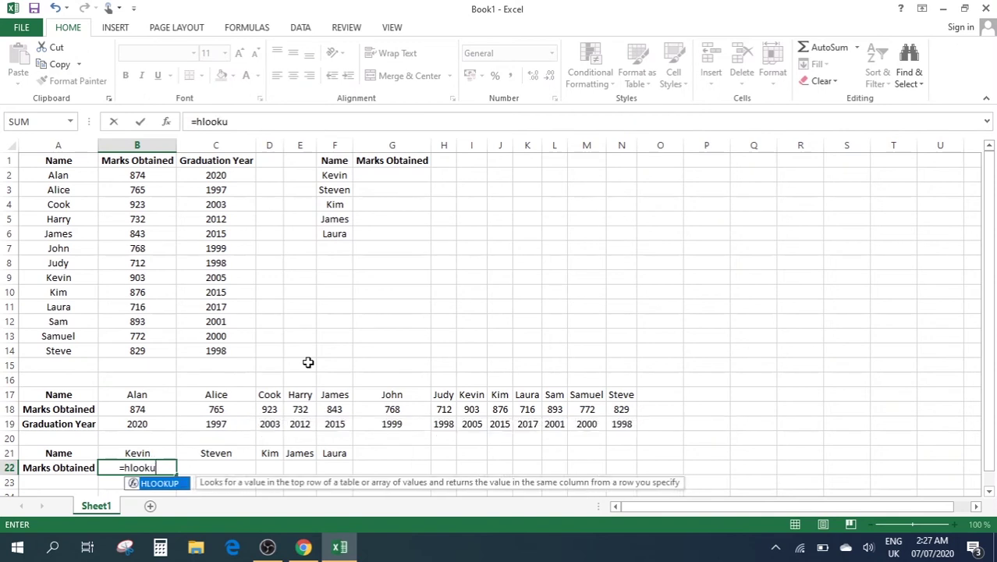
pyautogui.write('p(')
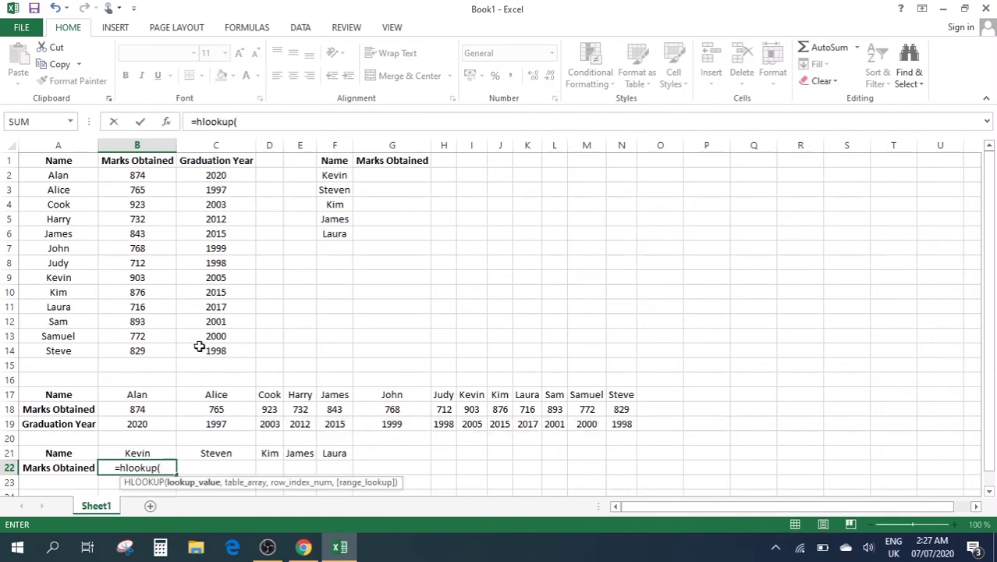
pyautogui.click(137, 457)
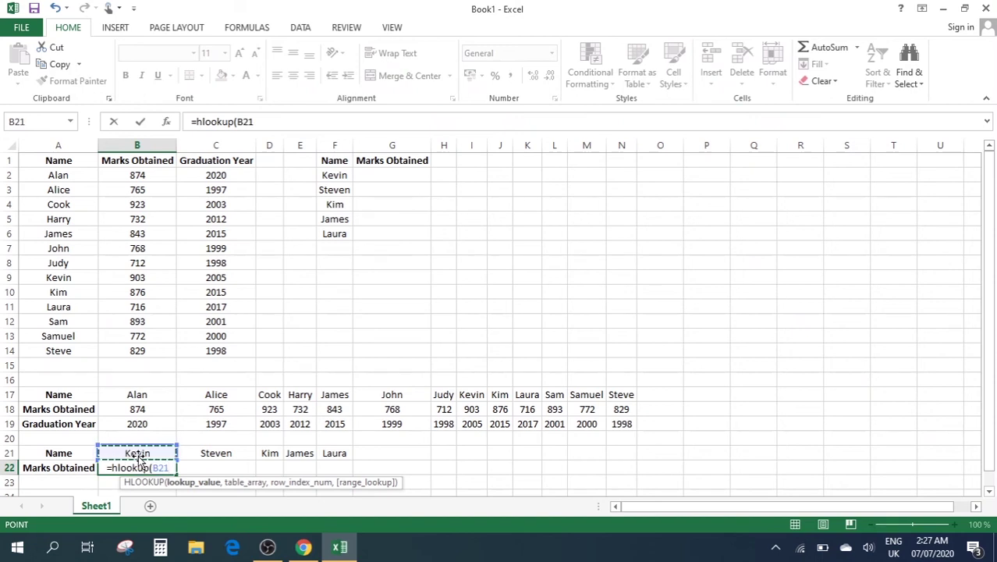
pyautogui.write(',')
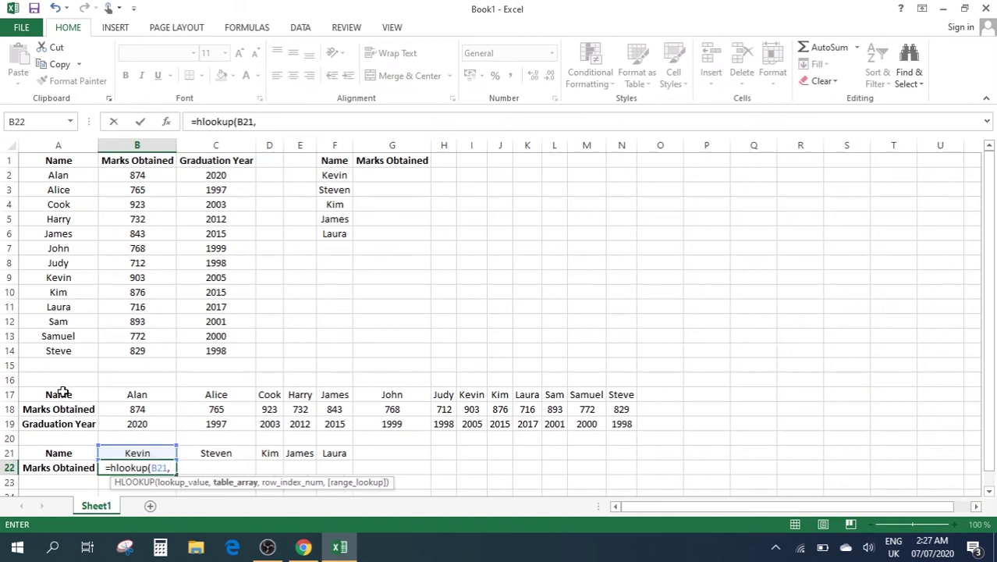
pyautogui.moveTo(63, 393); pyautogui.dragTo(618, 420)
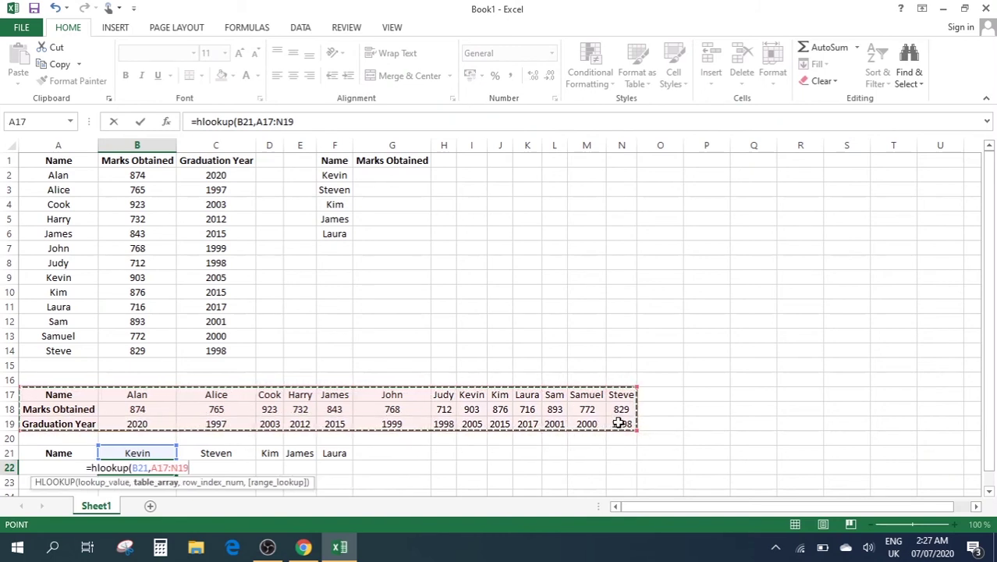
pyautogui.write(',')
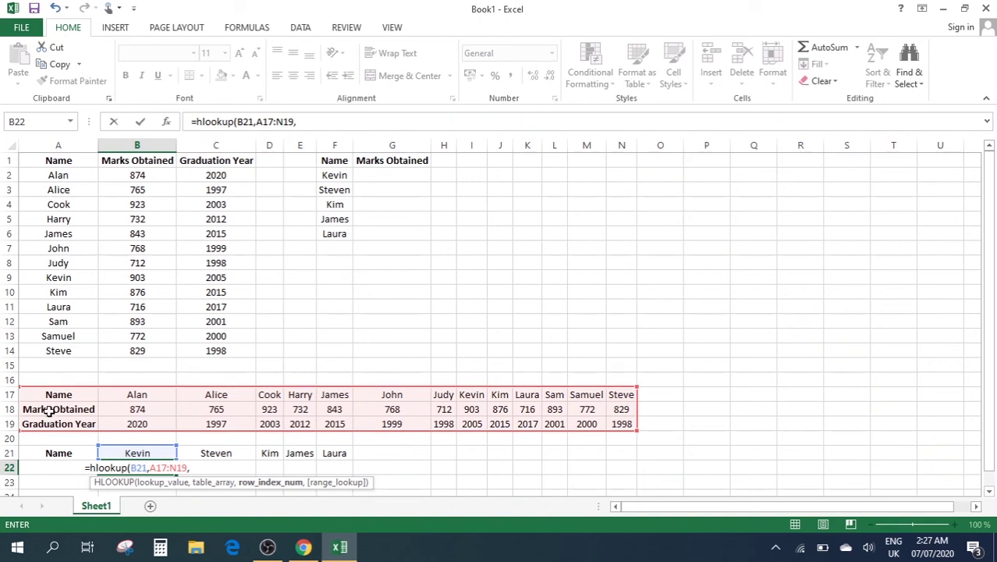
# Complete B22's HLOOKUP with row index 2 and FALSE for an exact match.
pyautogui.write('2,')
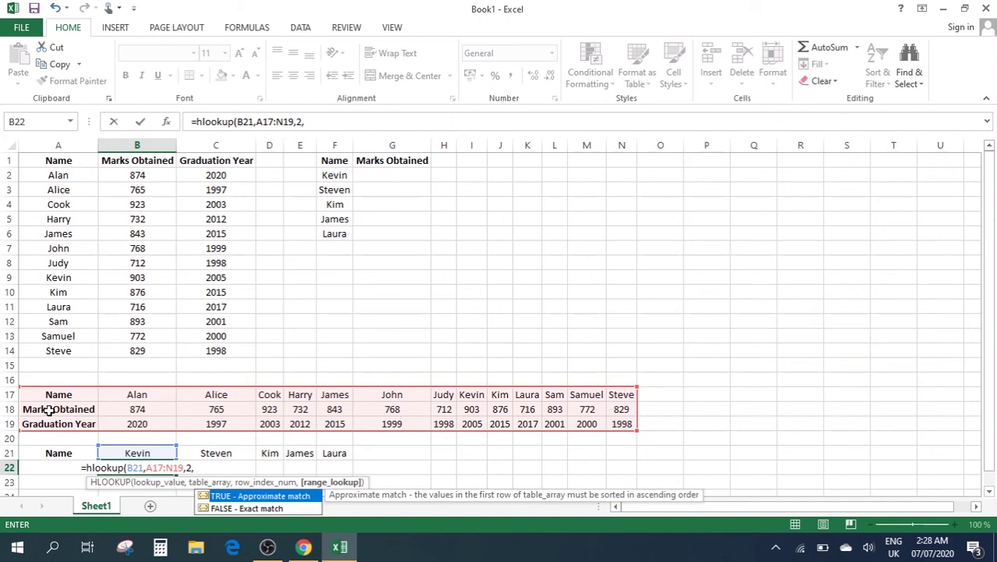
pyautogui.write('fa')
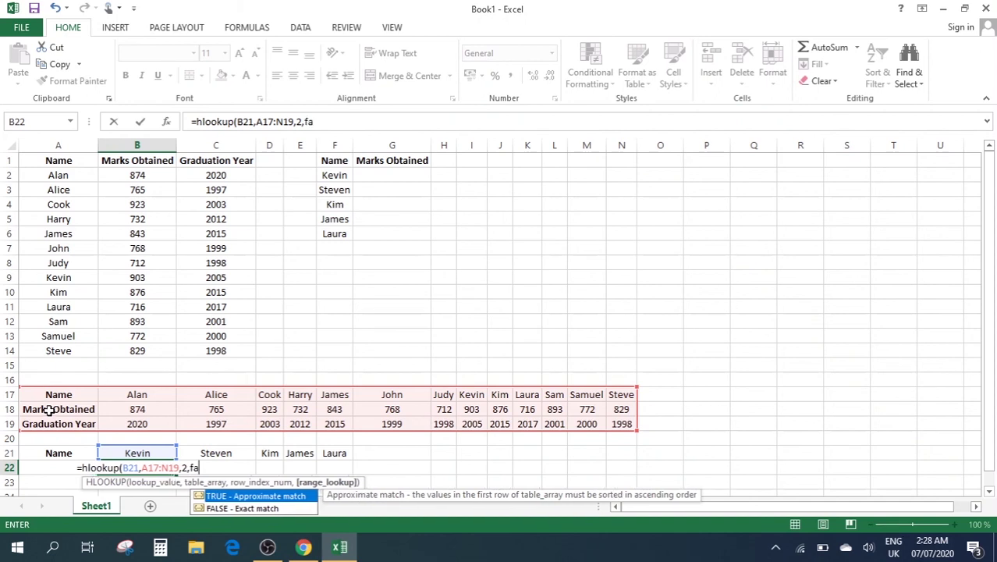
pyautogui.write('lse')
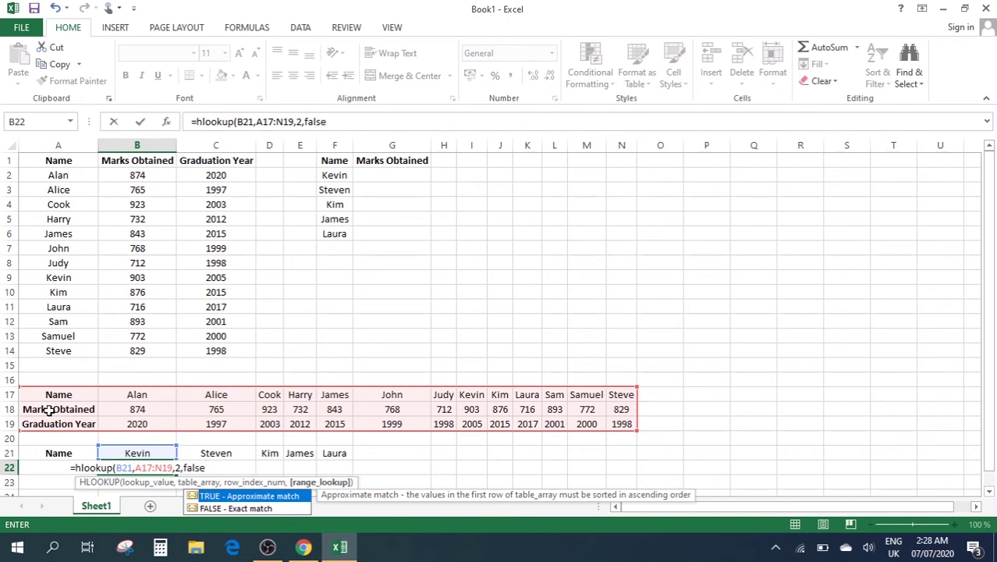
pyautogui.write(')')
pyautogui.press('Return')
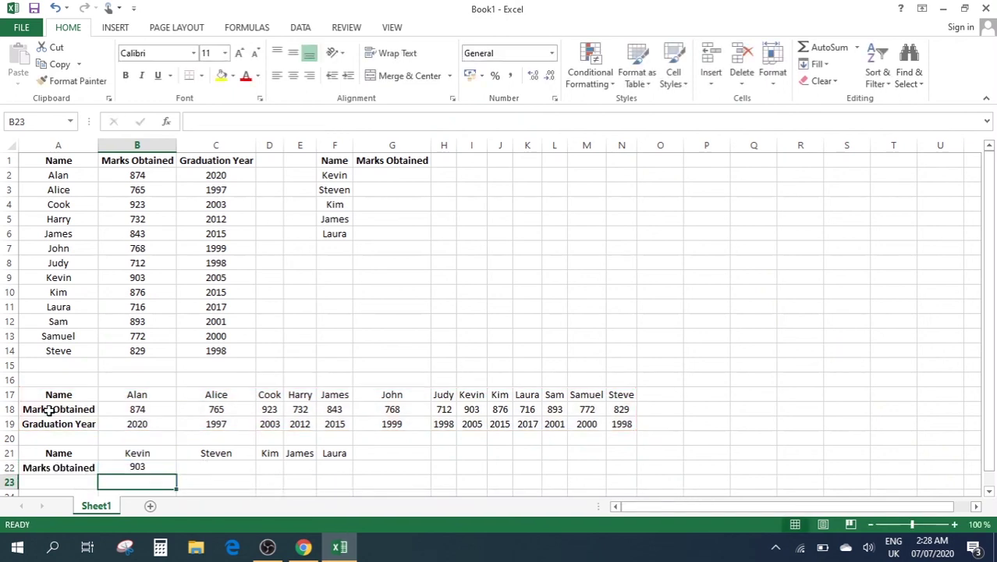
# Fill the HLOOKUP formula from B22 across to F22.
pyautogui.click(127, 466)
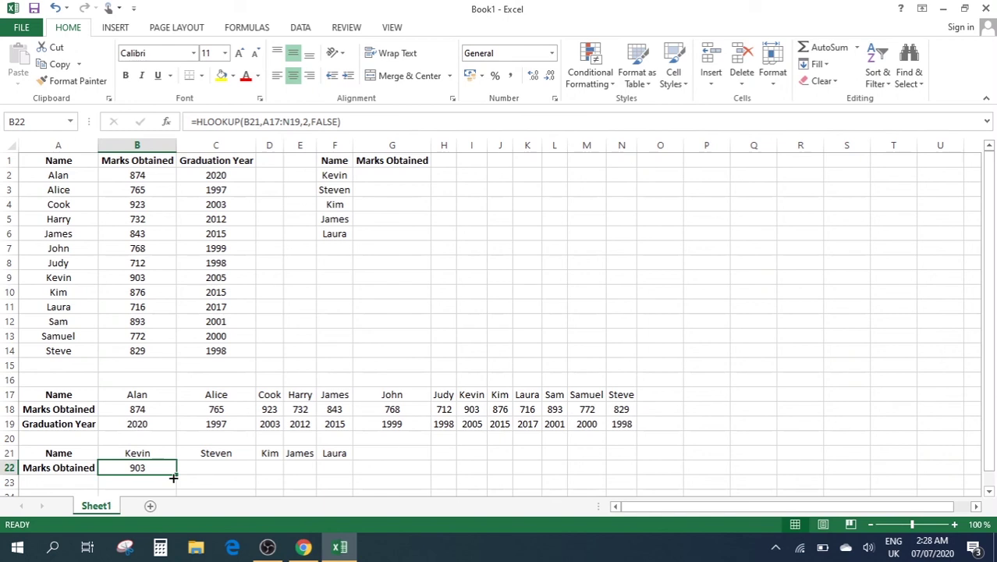
pyautogui.moveTo(173, 478); pyautogui.dragTo(343, 476)
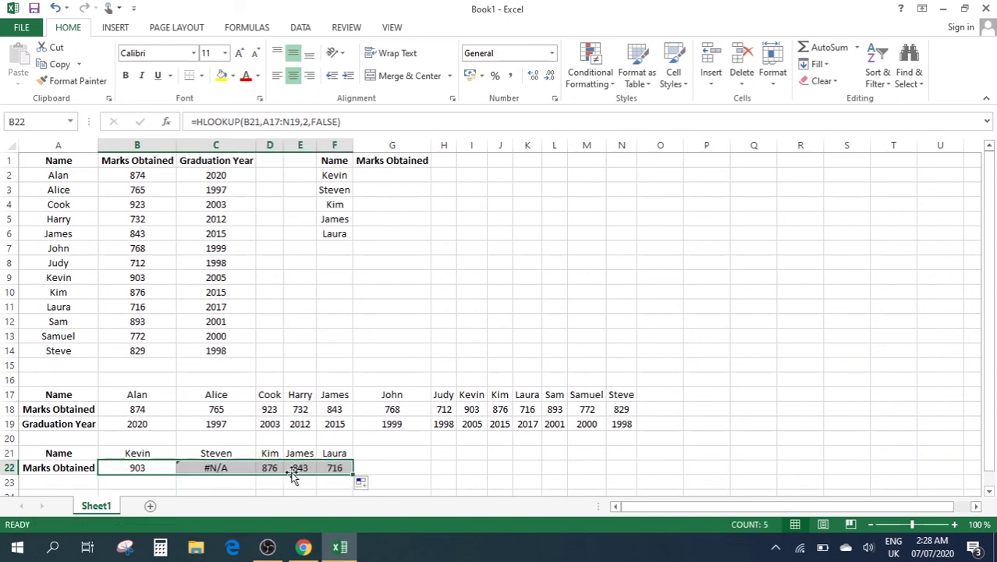
pyautogui.click(405, 453)
pyautogui.click(544, 263)
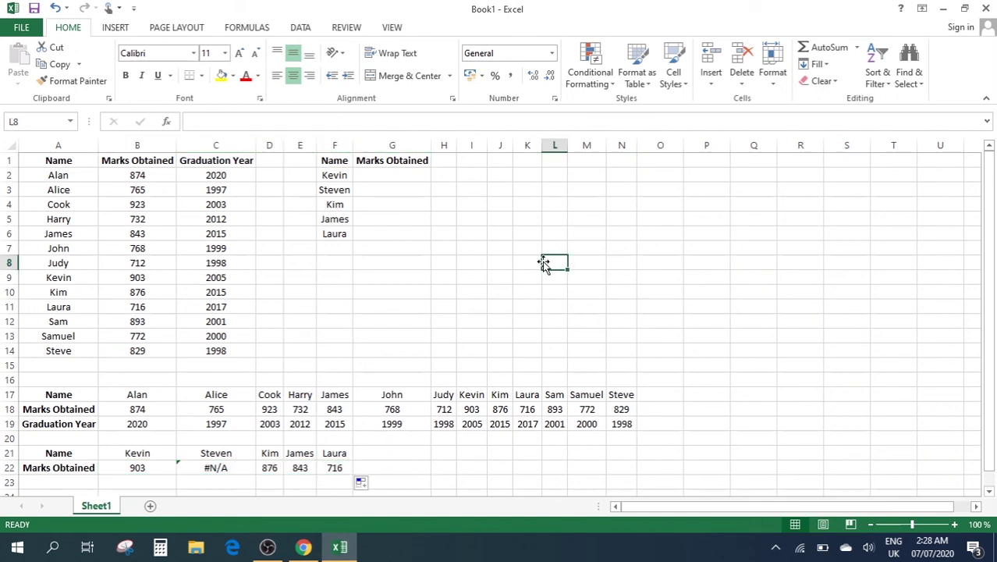